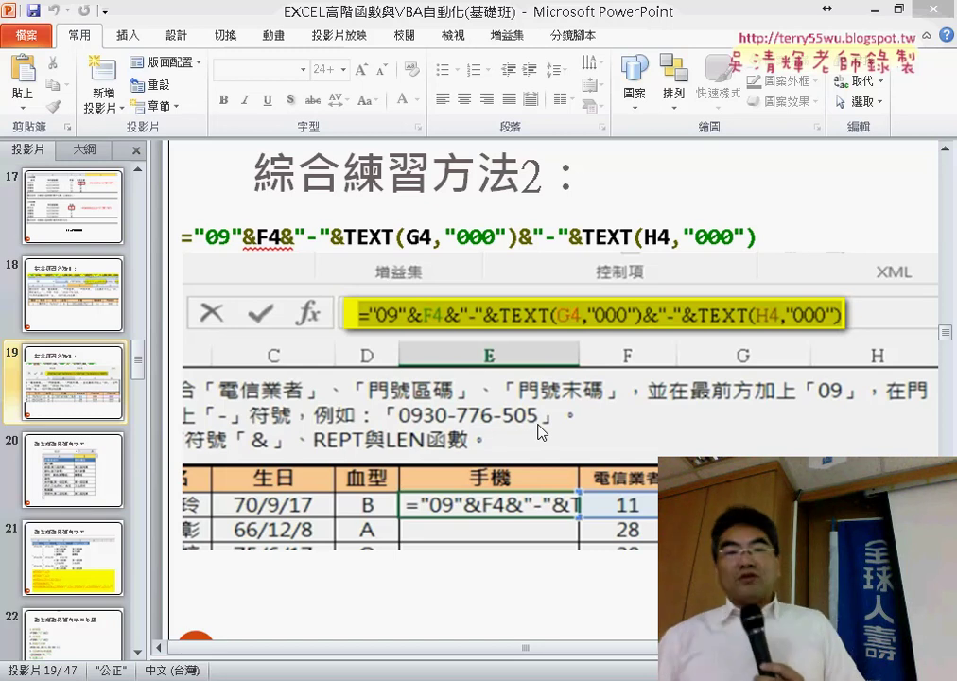
Step: Close the slides and Ctrl-drag the 綜合練習 tab to make copies up to 綜合練習 (4)
click(932, 15)
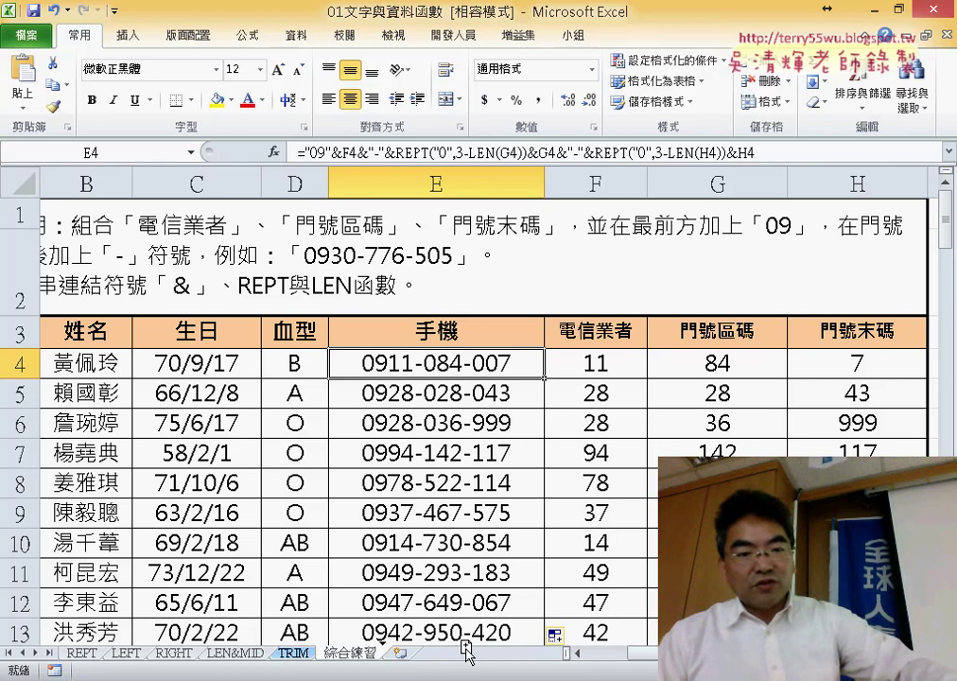
drag(466, 650, 470, 656)
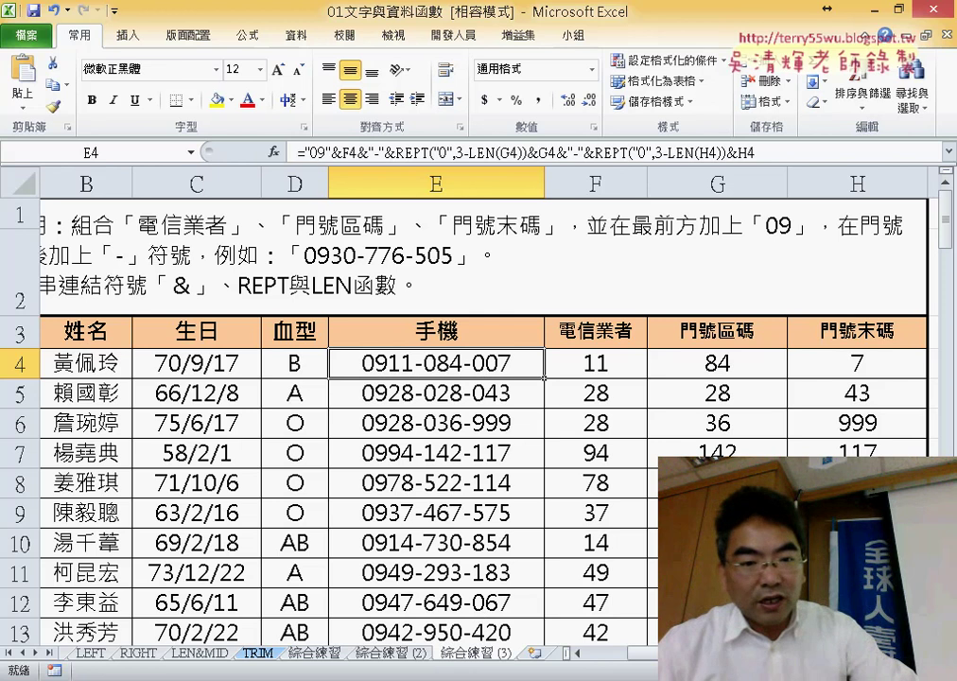
drag(476, 659, 571, 651)
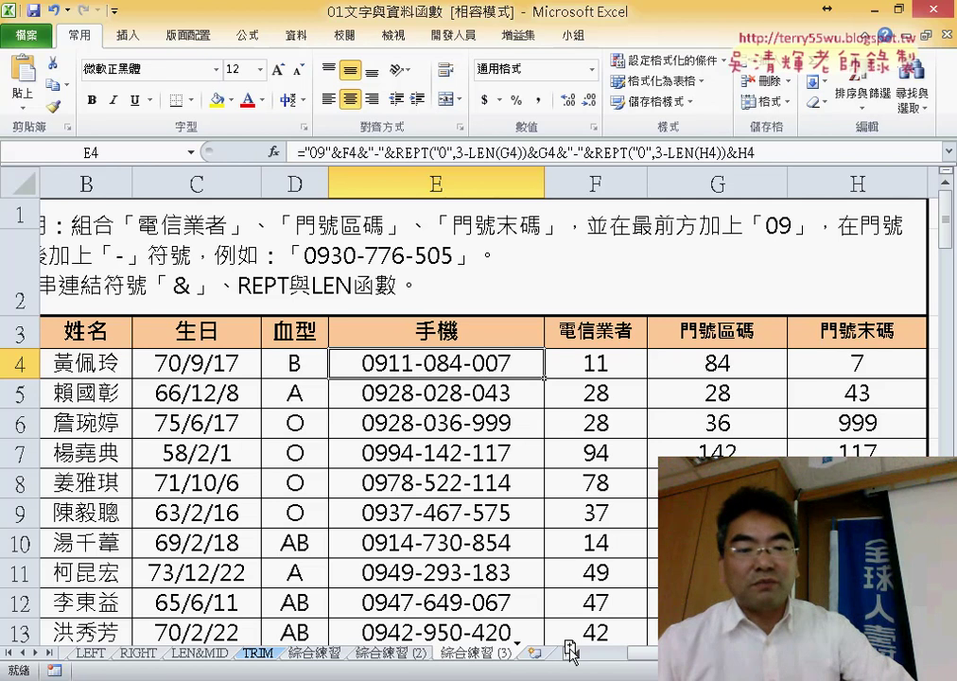
drag(570, 651, 569, 653)
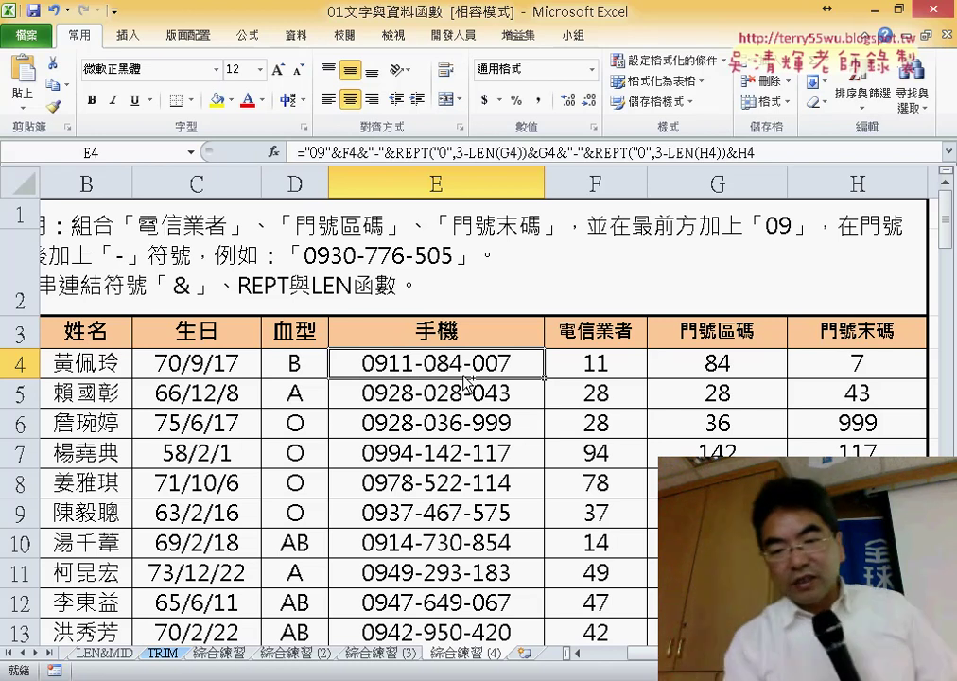
Step: Delete the mobile numbers in E4:E103, then select empty cell I4 for a test formula
key(ctrl+shift+Down)
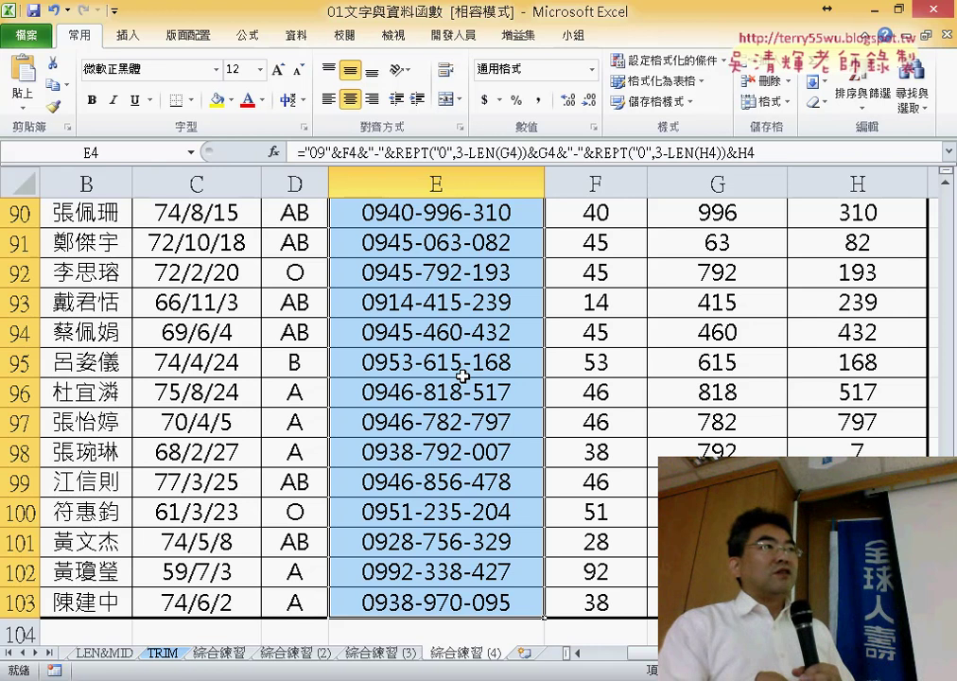
key(Delete)
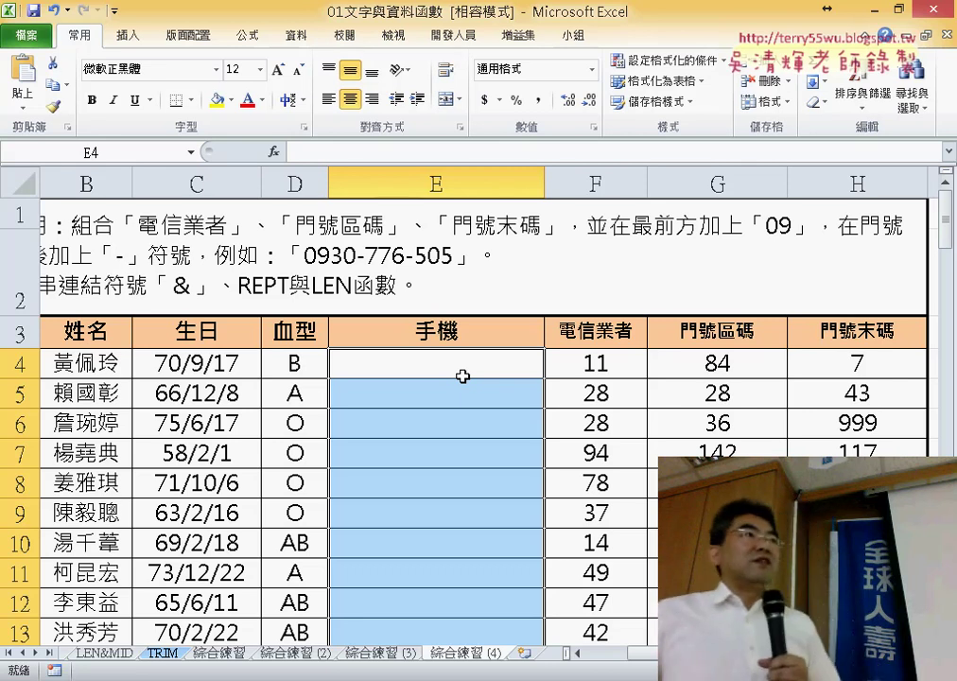
click(522, 372)
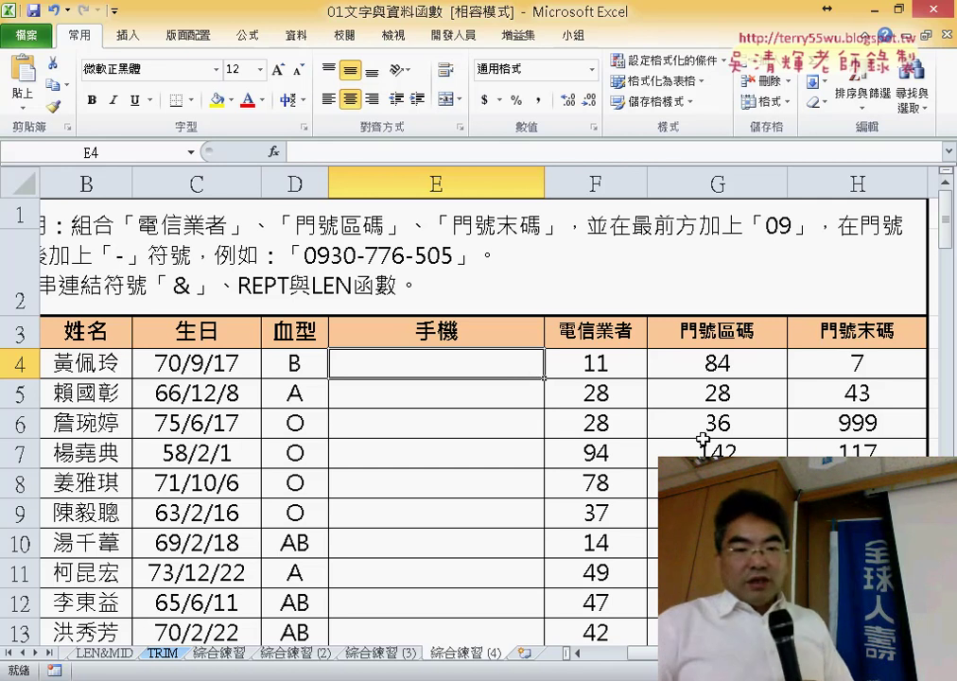
scroll(473, 426, right, 1)
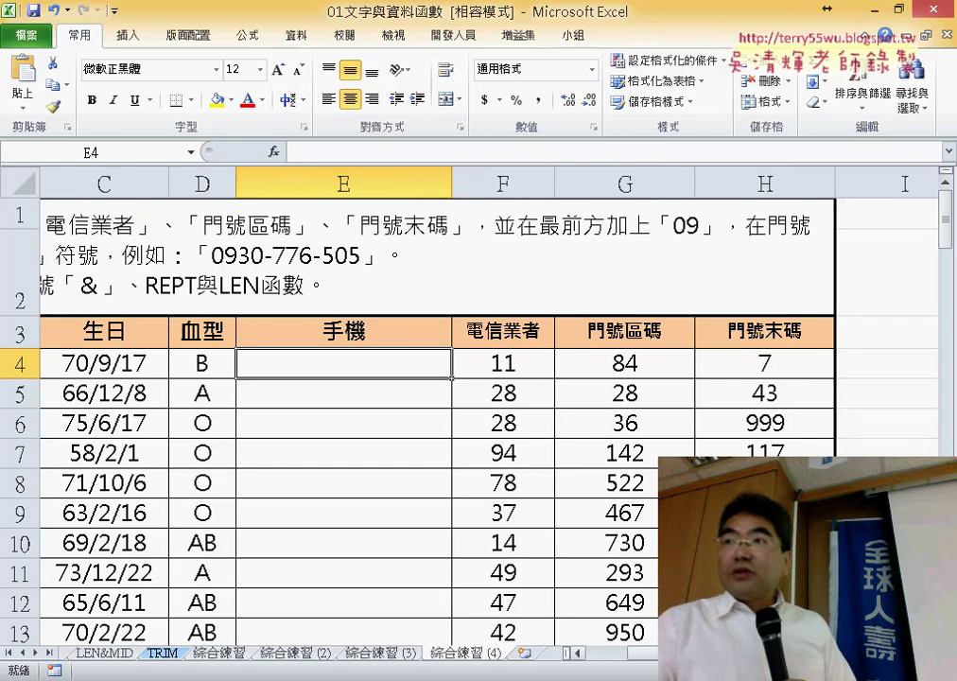
scroll(473, 426, right, 1)
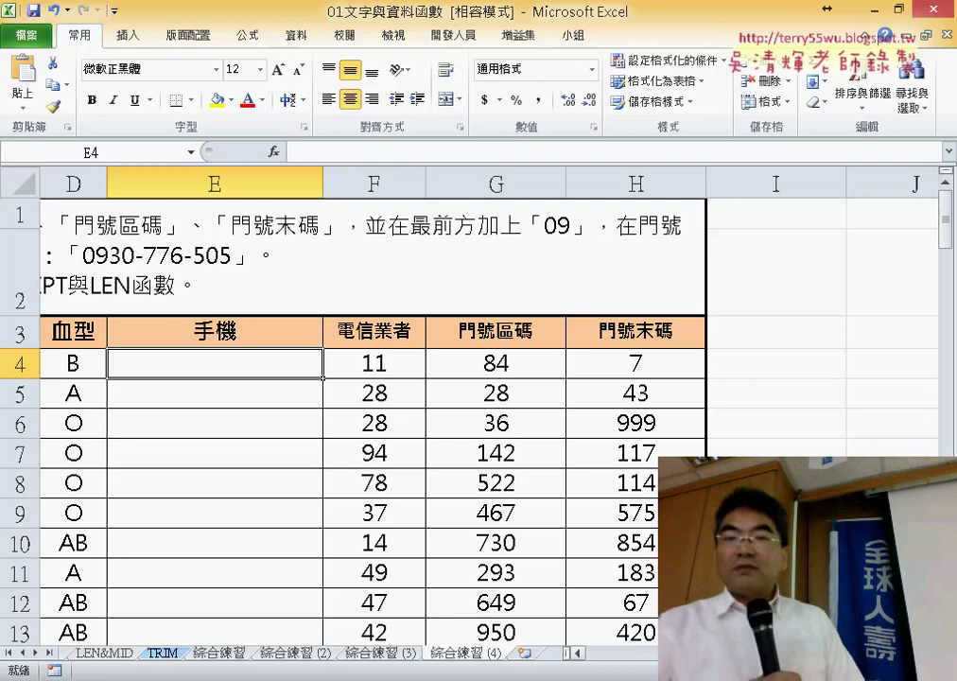
click(763, 369)
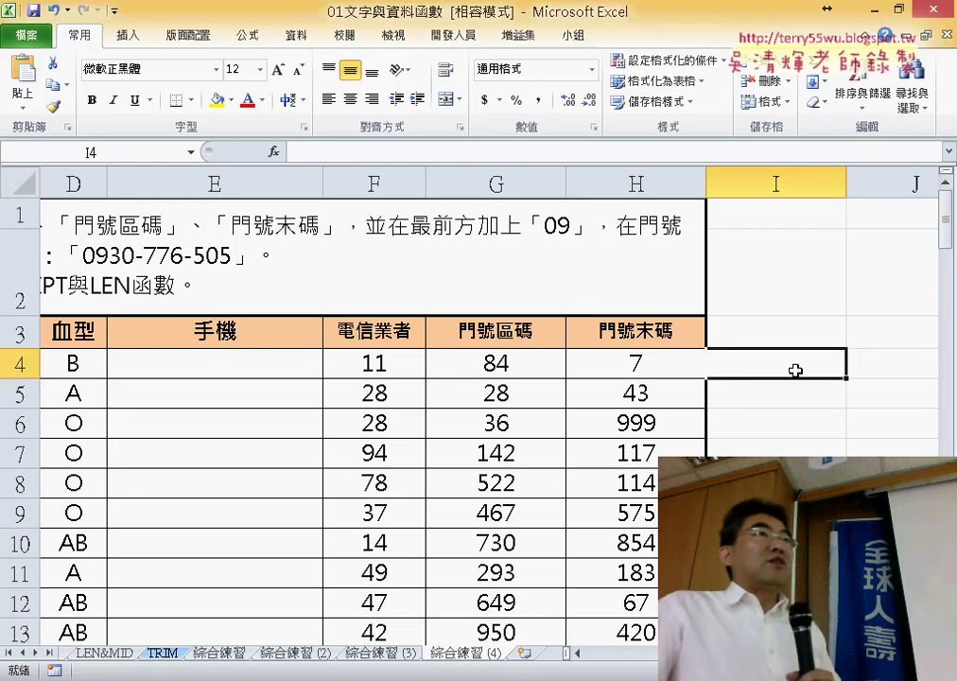
Step: Insert the TEXT function from the 文字 category into cell I4
click(275, 152)
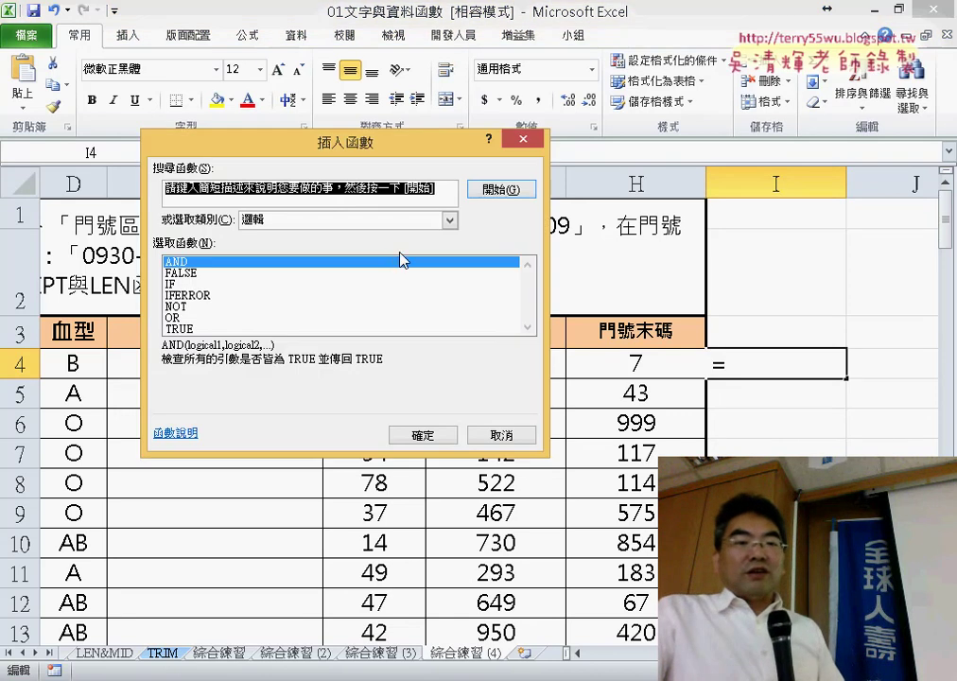
click(315, 227)
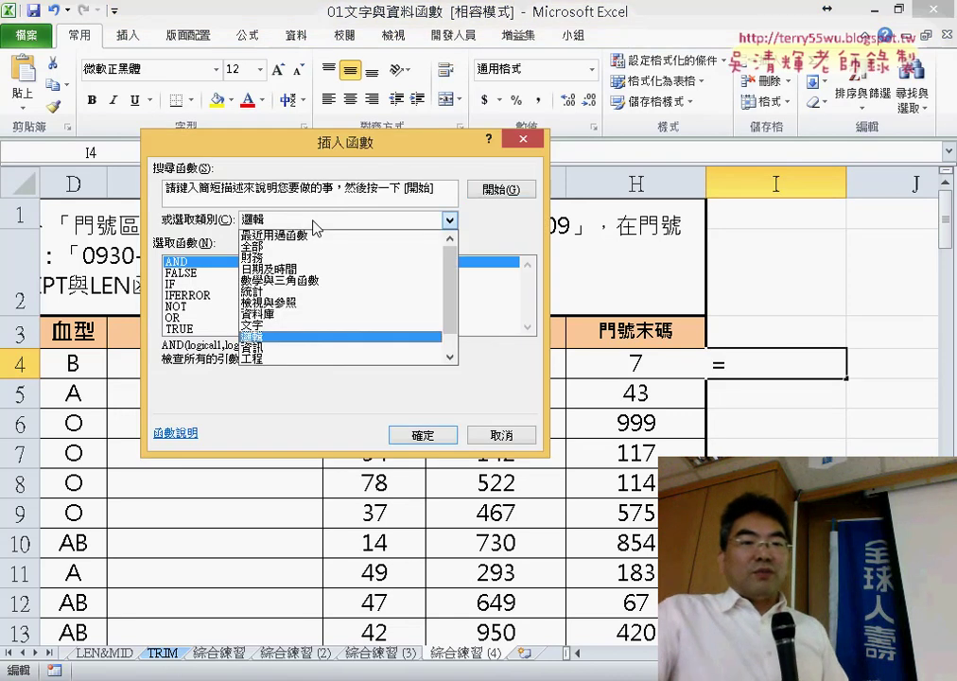
click(360, 325)
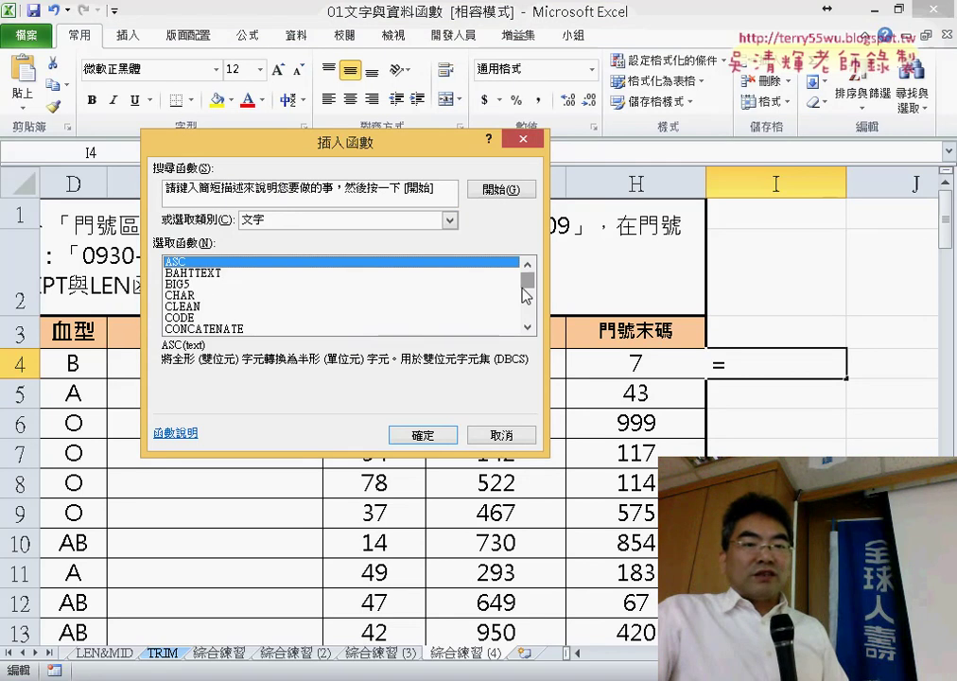
drag(531, 287, 541, 323)
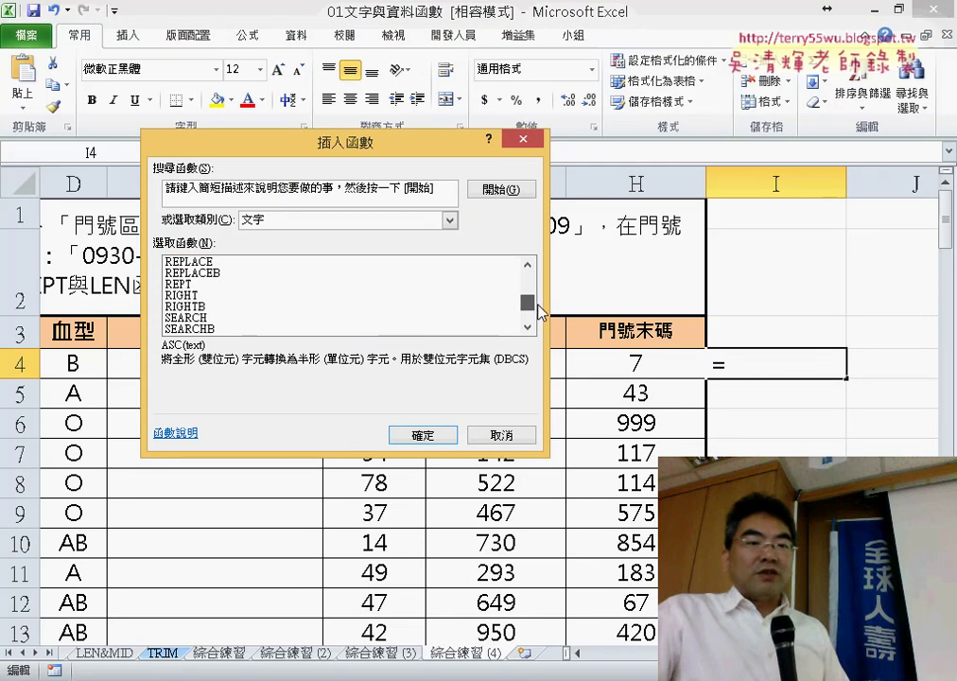
click(244, 284)
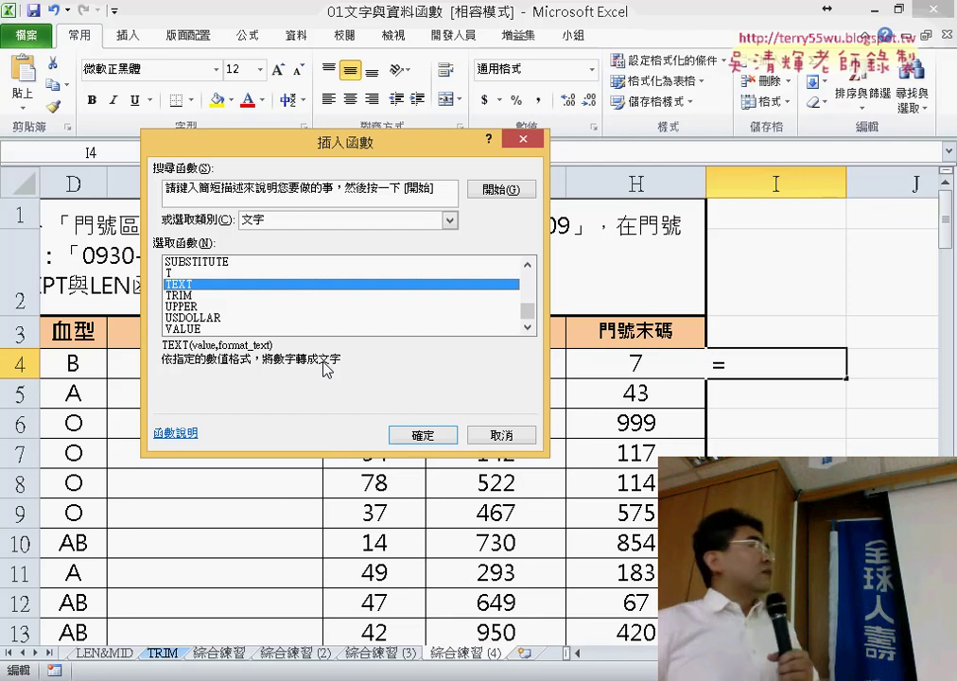
click(430, 436)
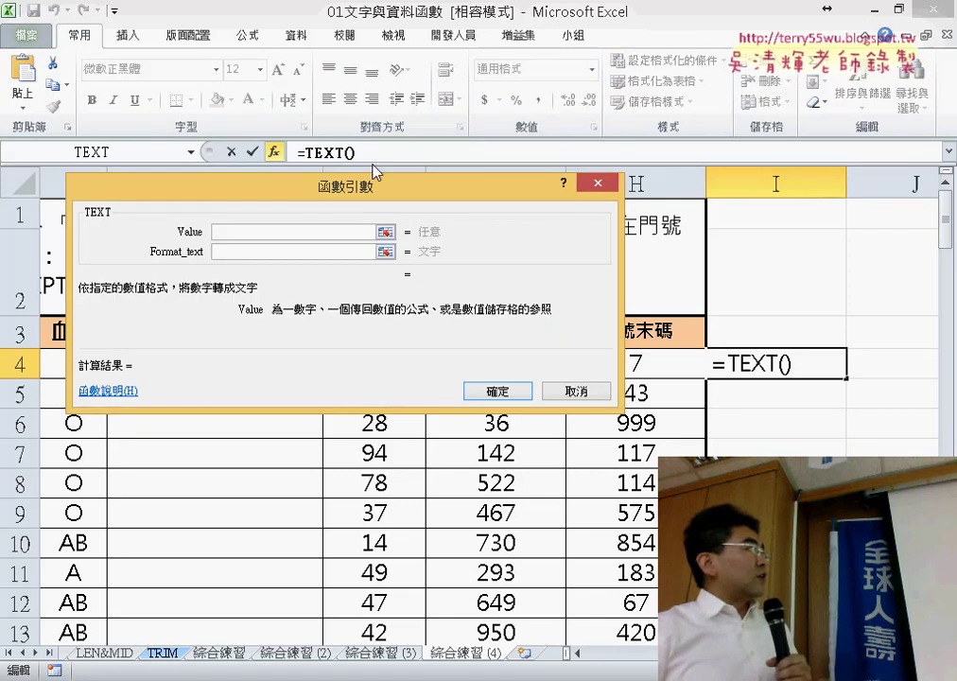
Step: Set TEXT's Value to G4 and Format_text to "000" so I4 shows 084
drag(373, 185, 401, 367)
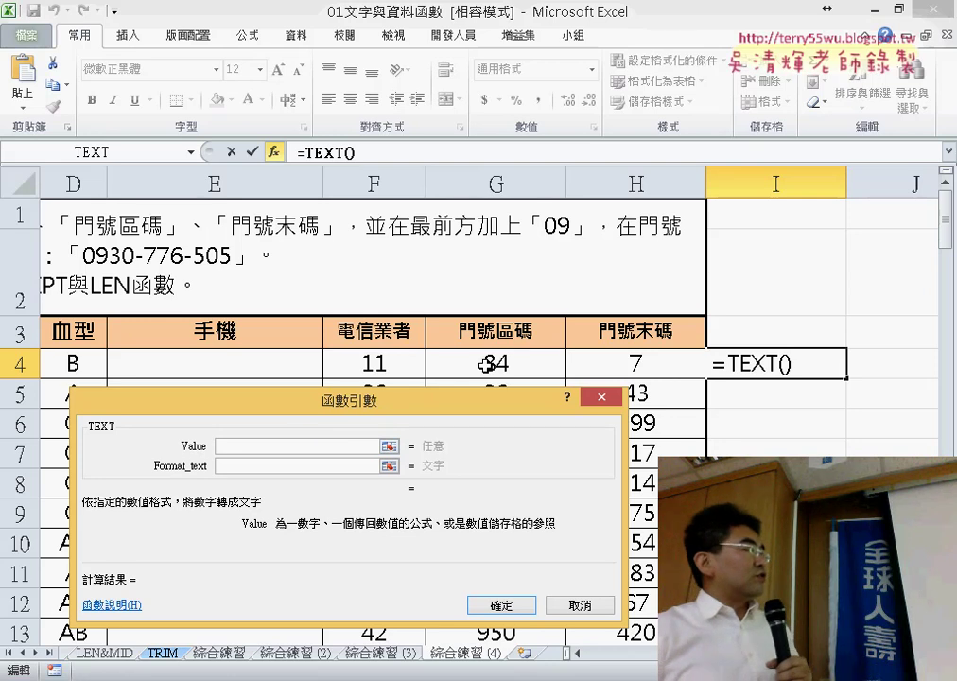
click(492, 362)
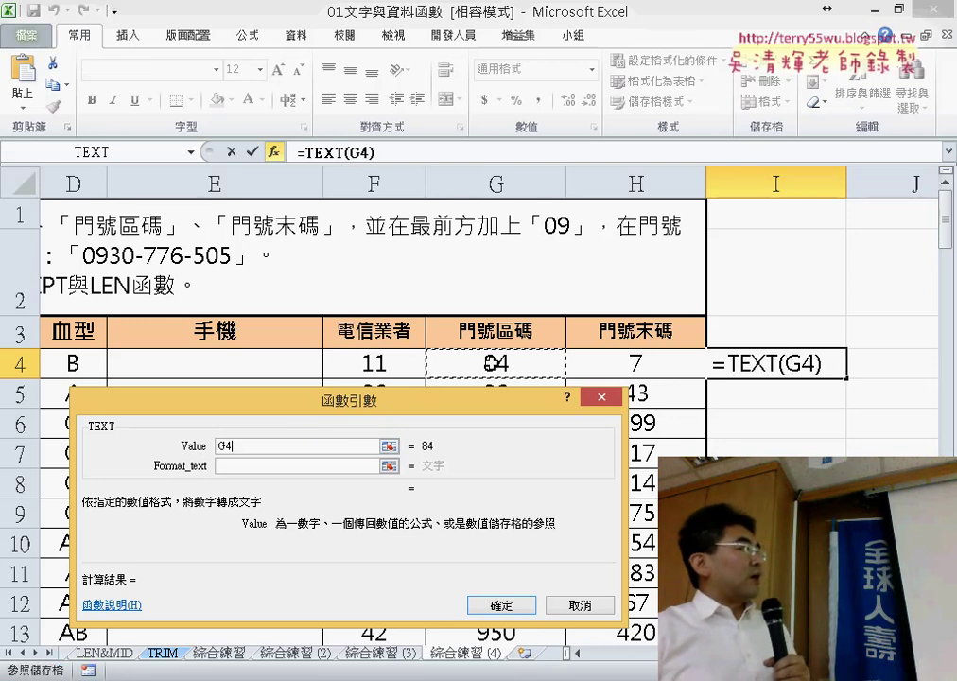
click(241, 465)
text(")
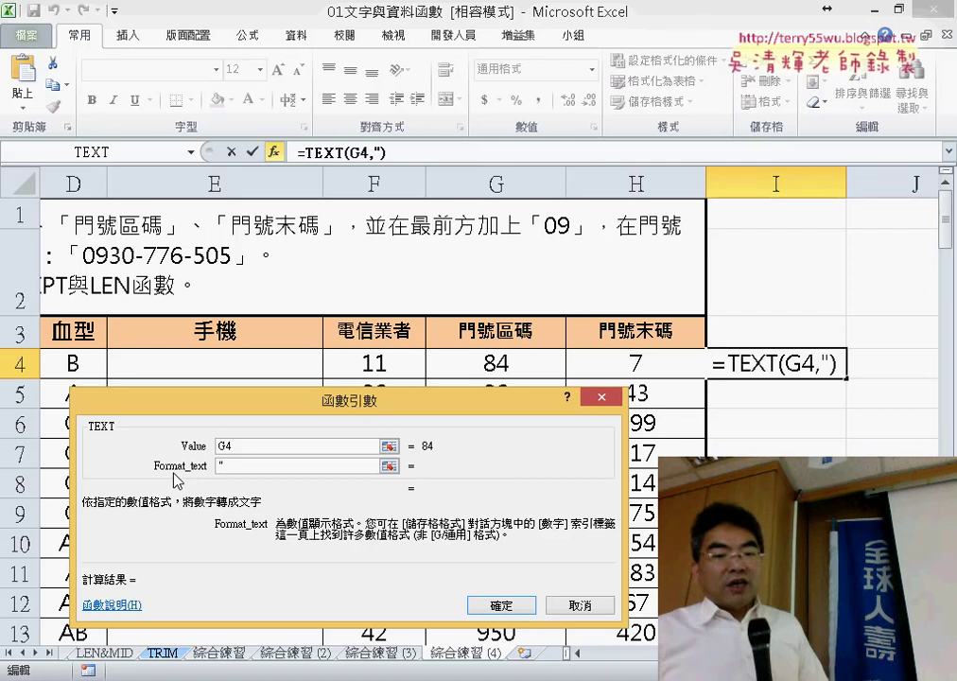
text(000)
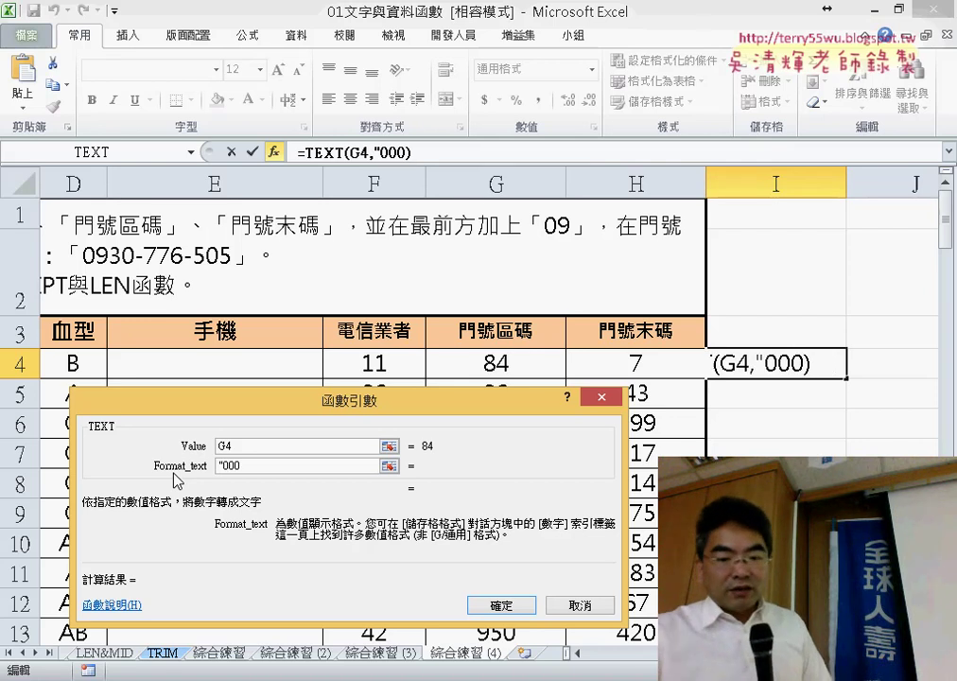
text(")
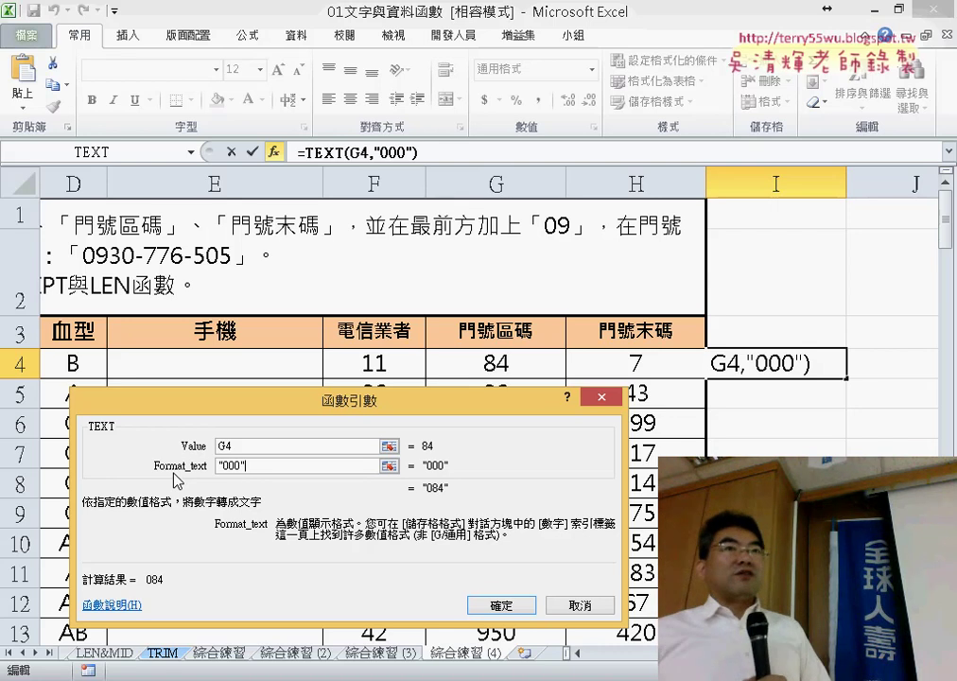
click(501, 605)
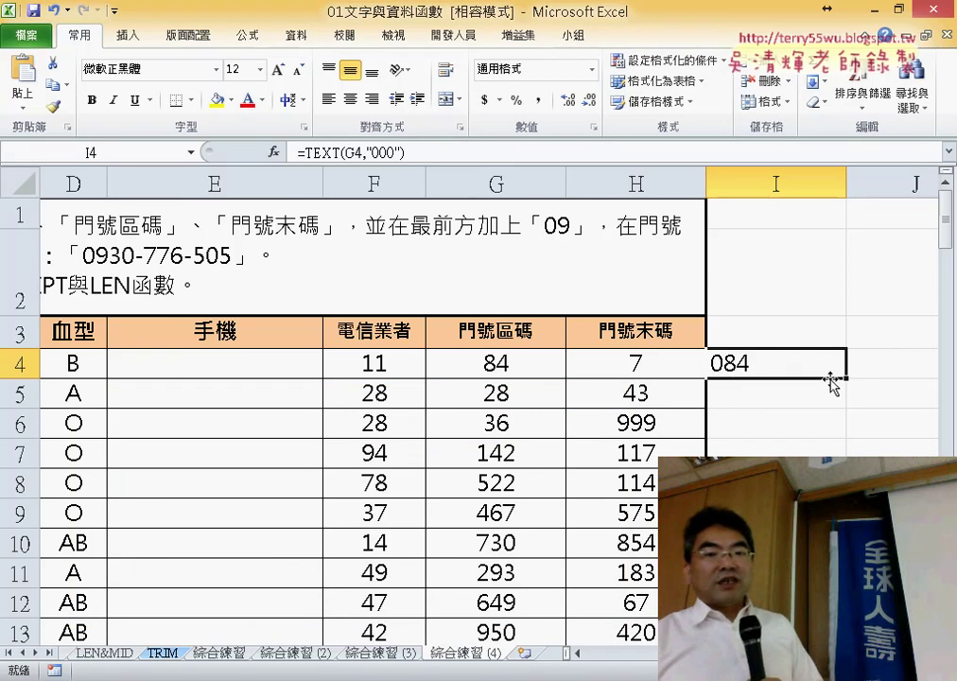
Step: Copy I4's formula to J4 and fill I4:J4 down the table, giving codes like 084 and 007
drag(862, 375, 870, 349)
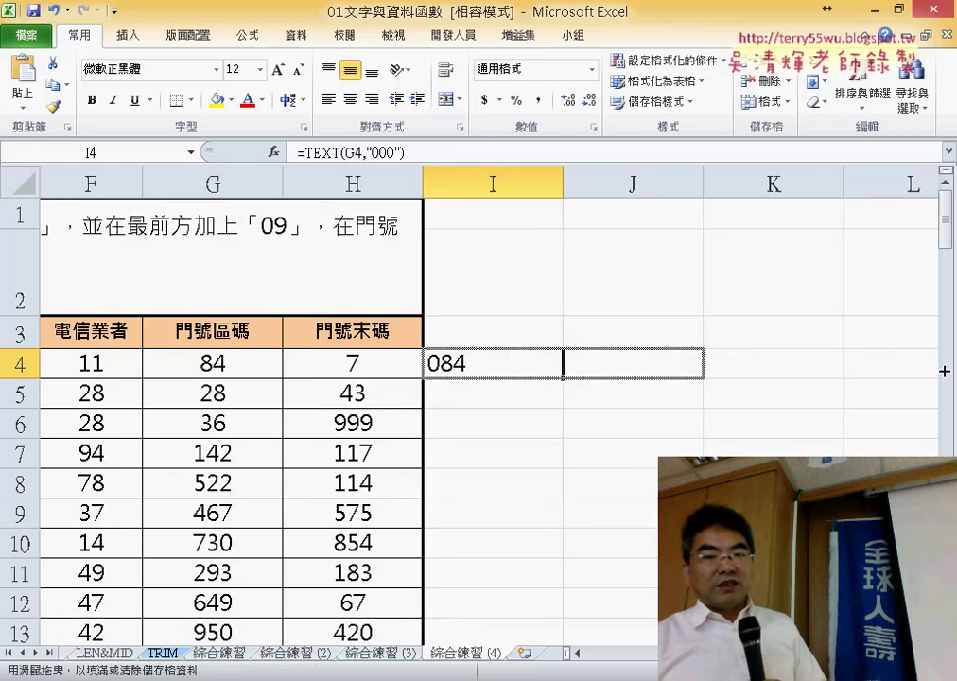
drag(917, 359, 571, 385)
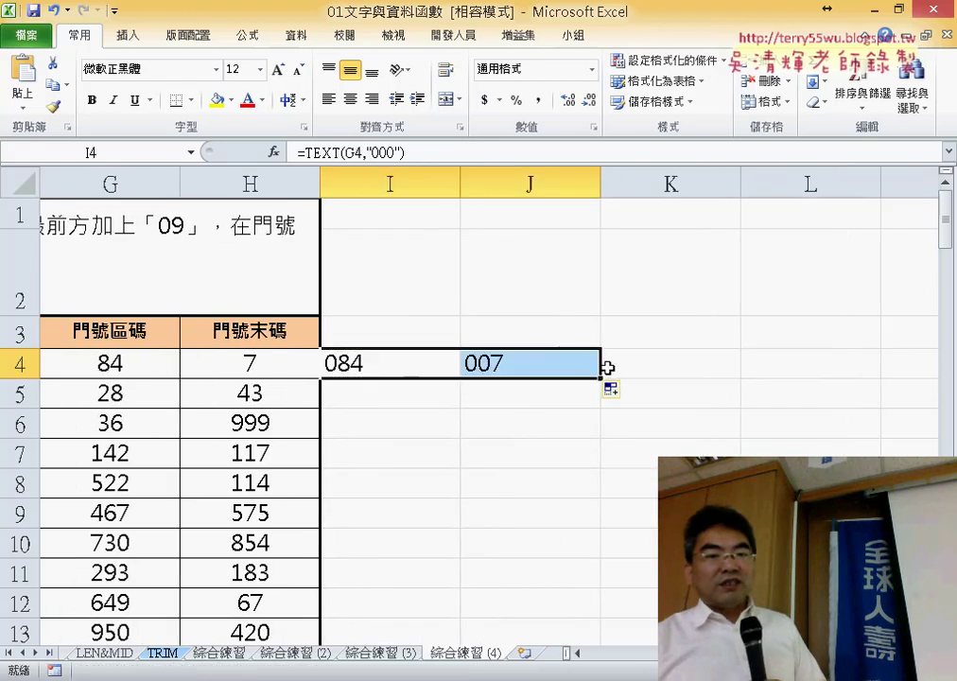
double_click(606, 379)
scroll(607, 394, down, 2)
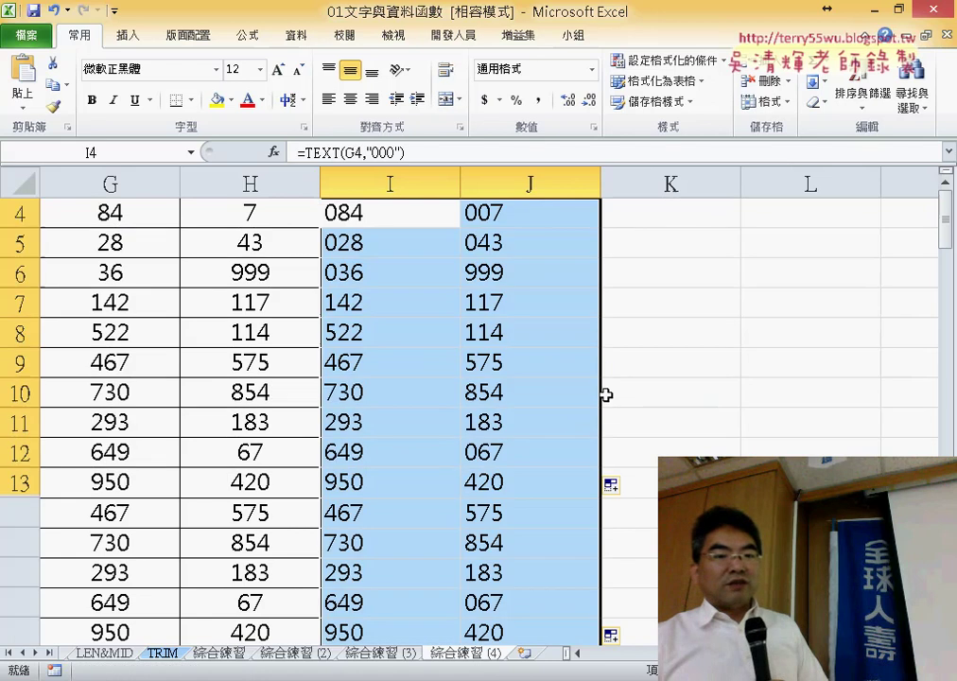
scroll(607, 394, down, 4)
scroll(606, 394, up, 4)
scroll(607, 394, up, 1)
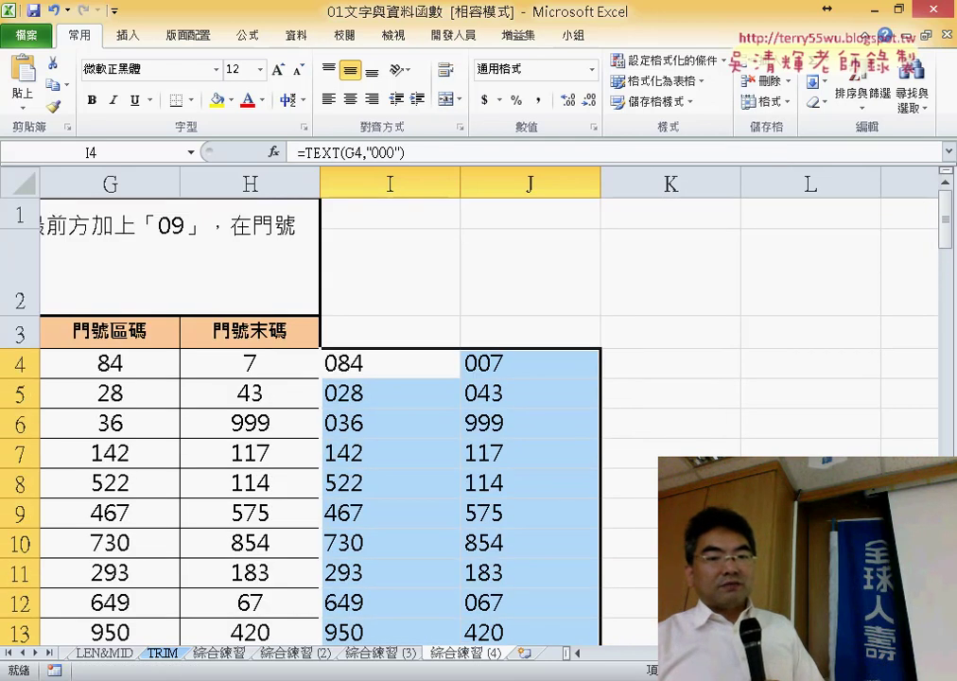
scroll(457, 517, left, 2)
scroll(457, 516, left, 3)
scroll(457, 517, right, 2)
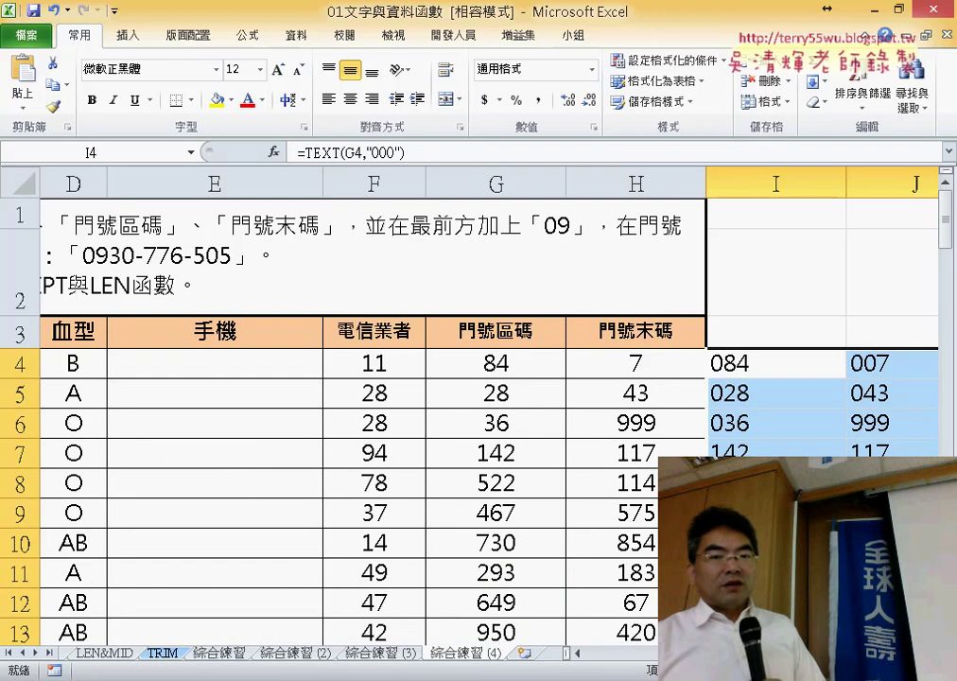
click(789, 362)
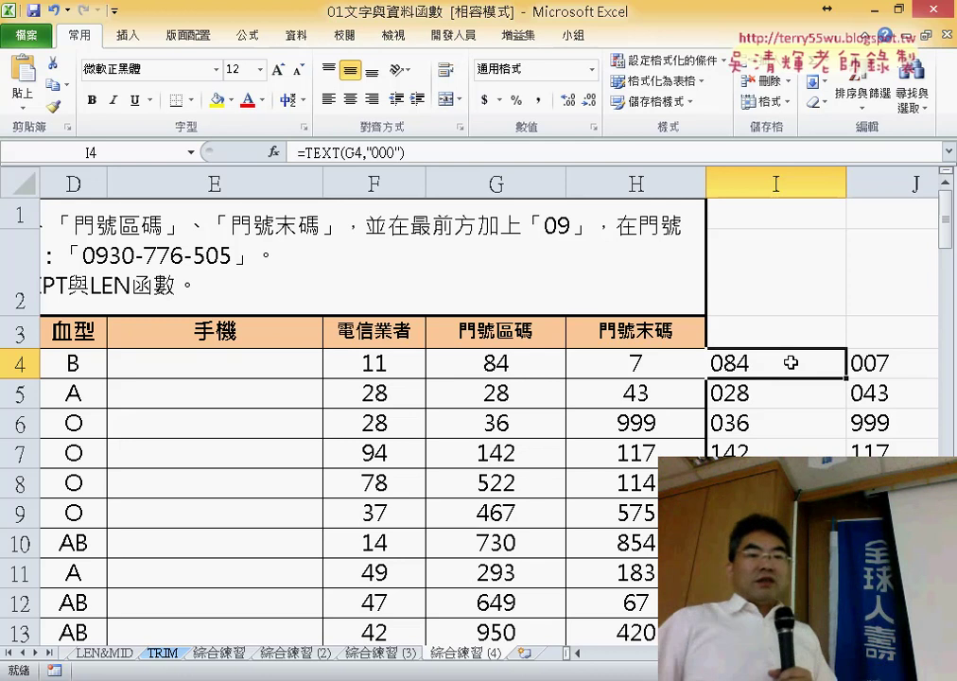
Step: Start E4's formula in the formula bar as ="09"&G4&"-"&
click(297, 373)
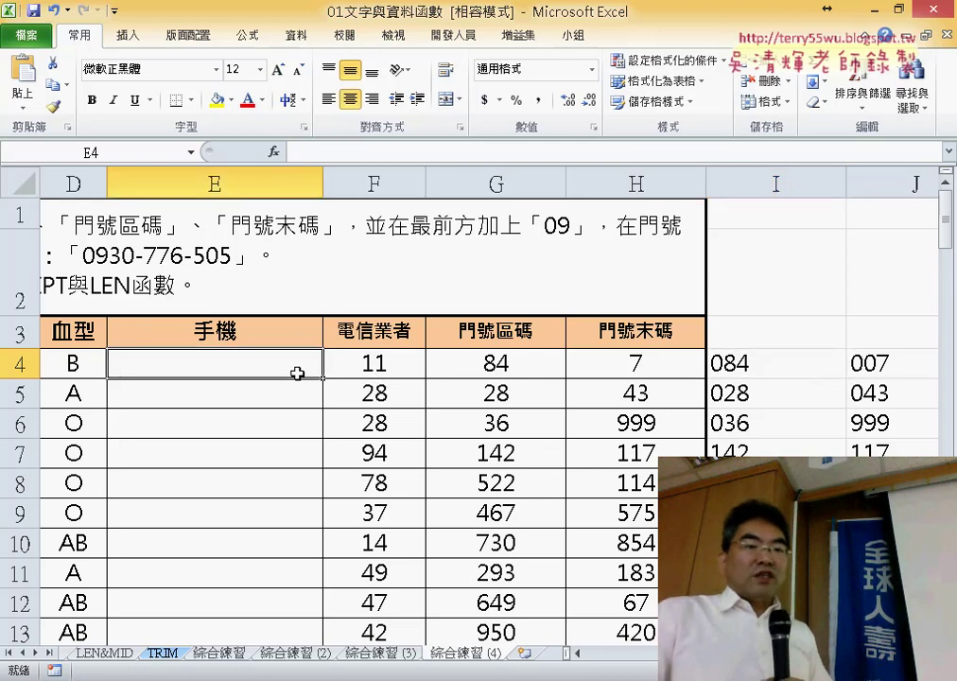
click(352, 150)
text(=)
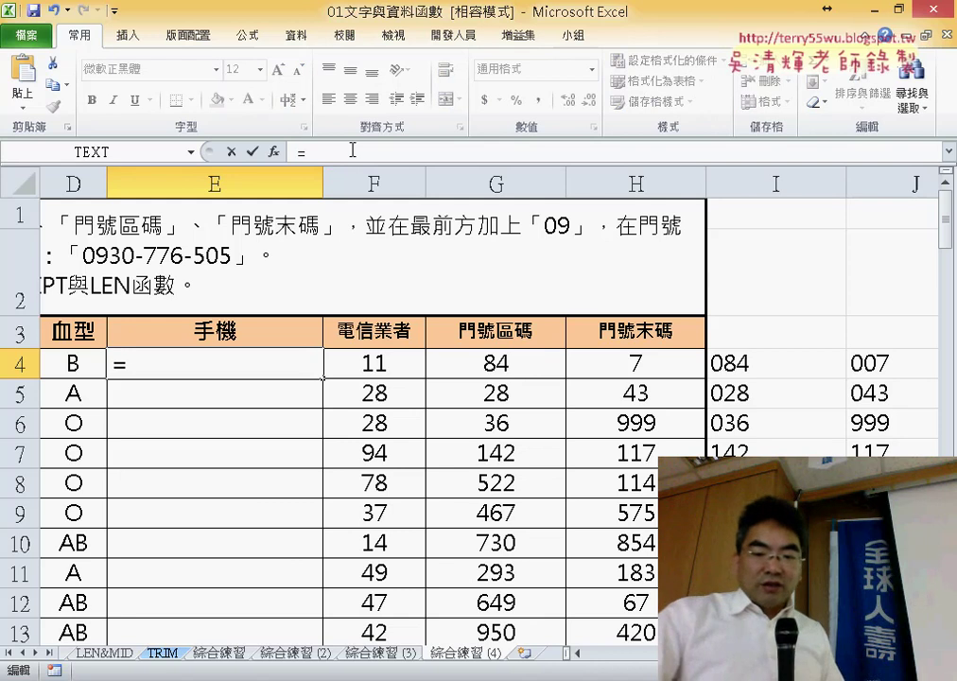
text("09)
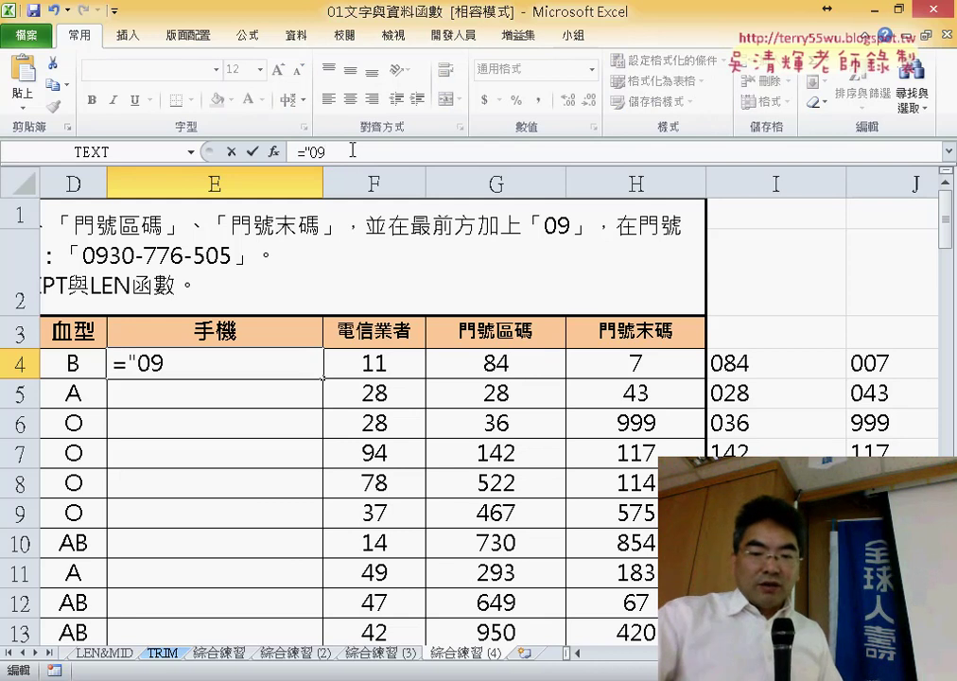
text("&)
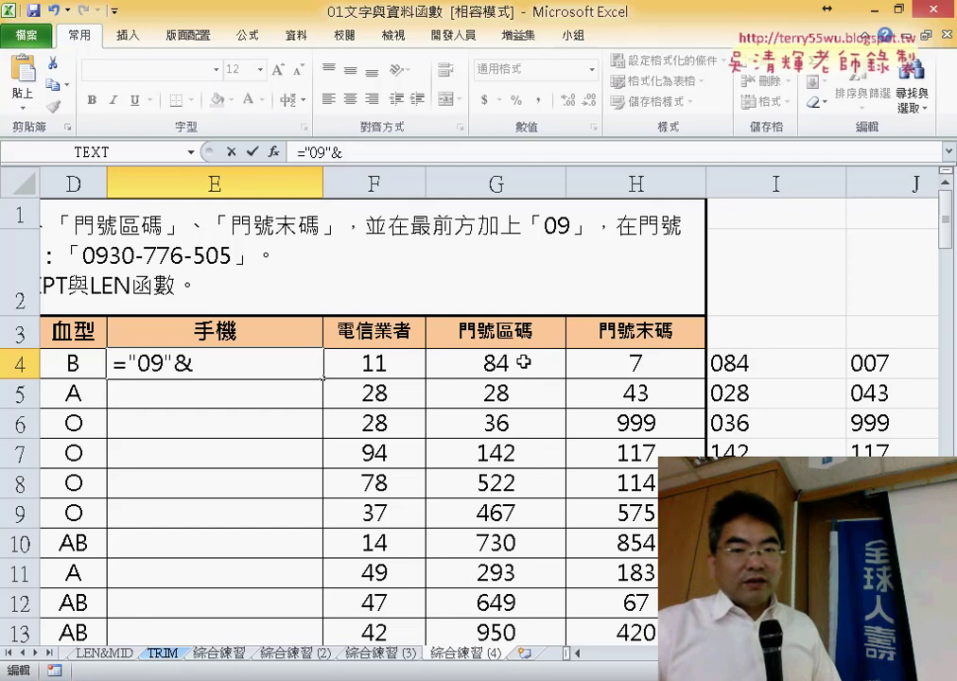
click(553, 369)
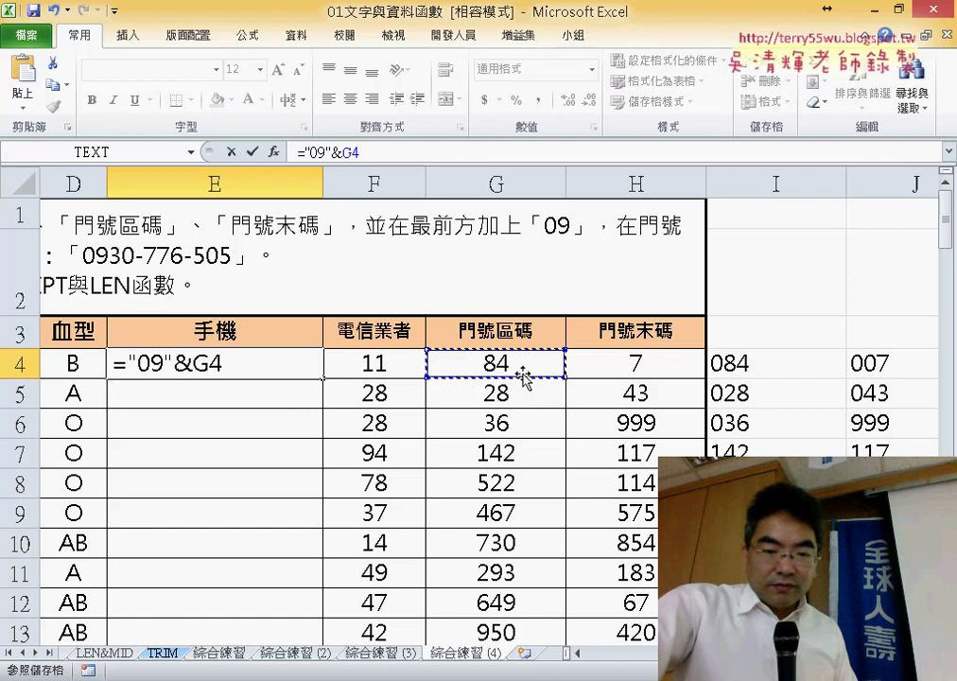
text(&)
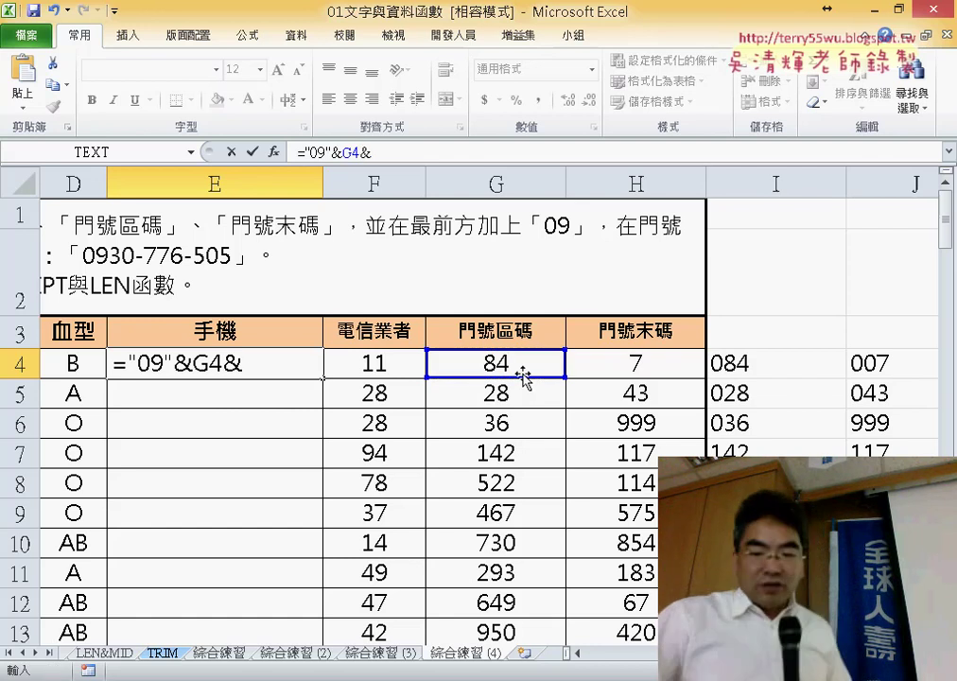
text("-)
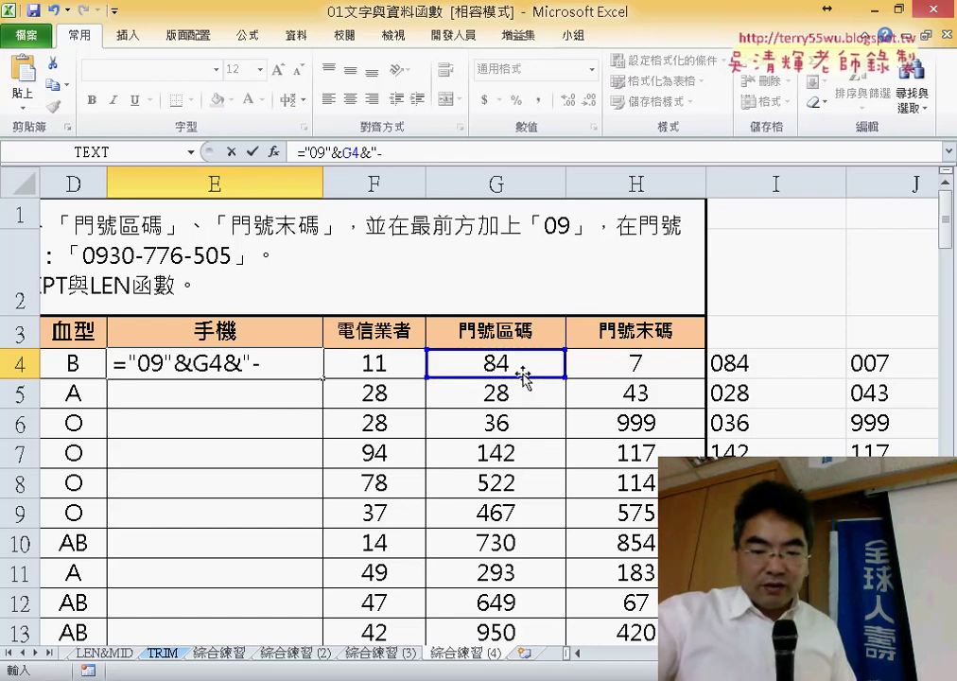
text(")
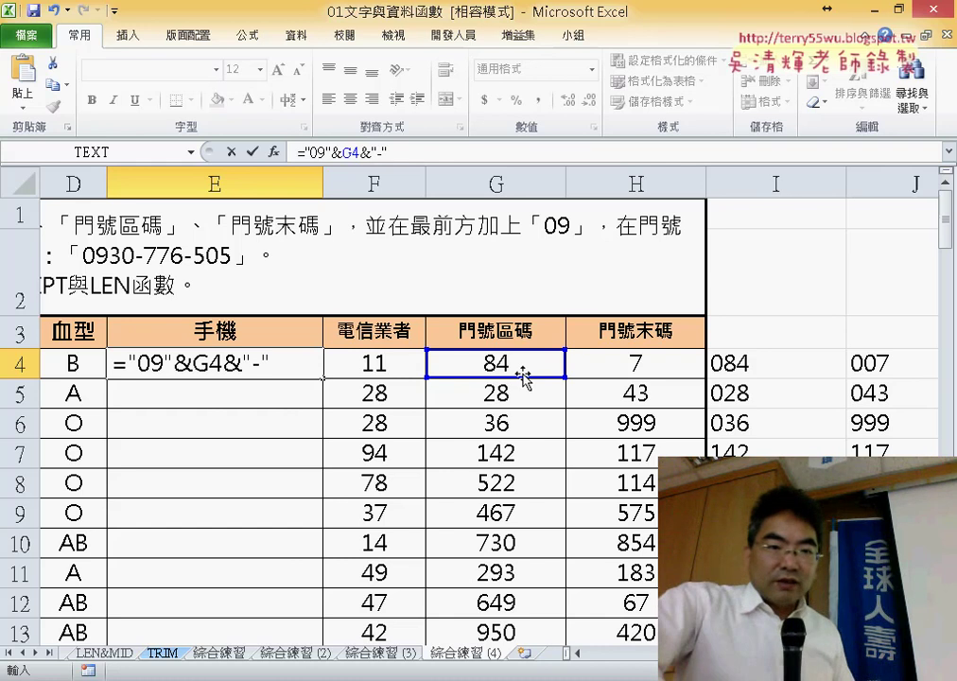
text(&)
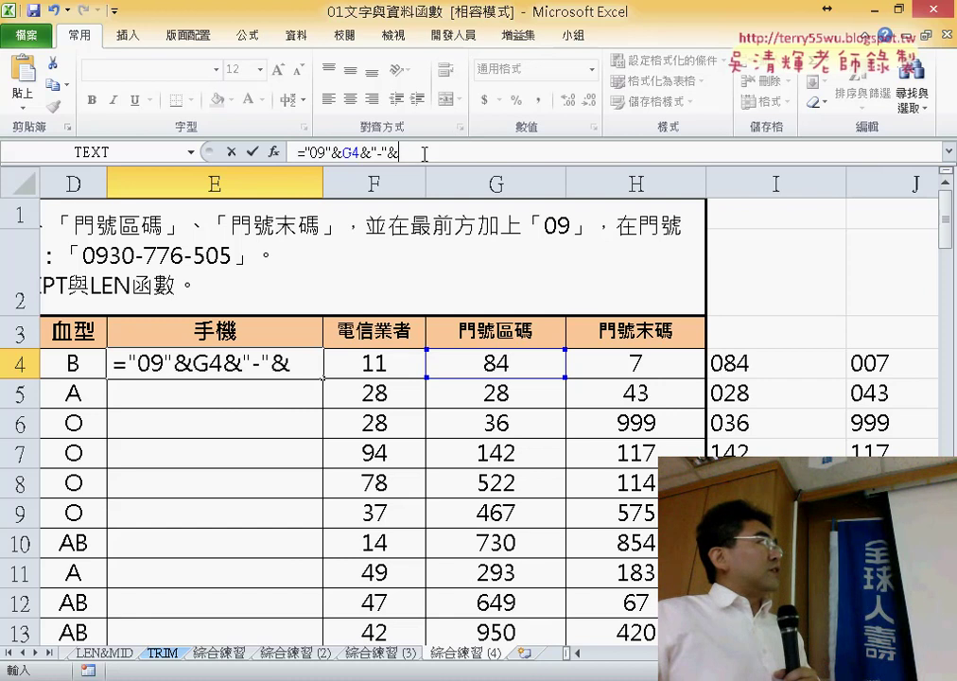
Step: Append TEXT(G4,"000") to E4's formula so the cell displays 0984-084
click(194, 152)
click(142, 177)
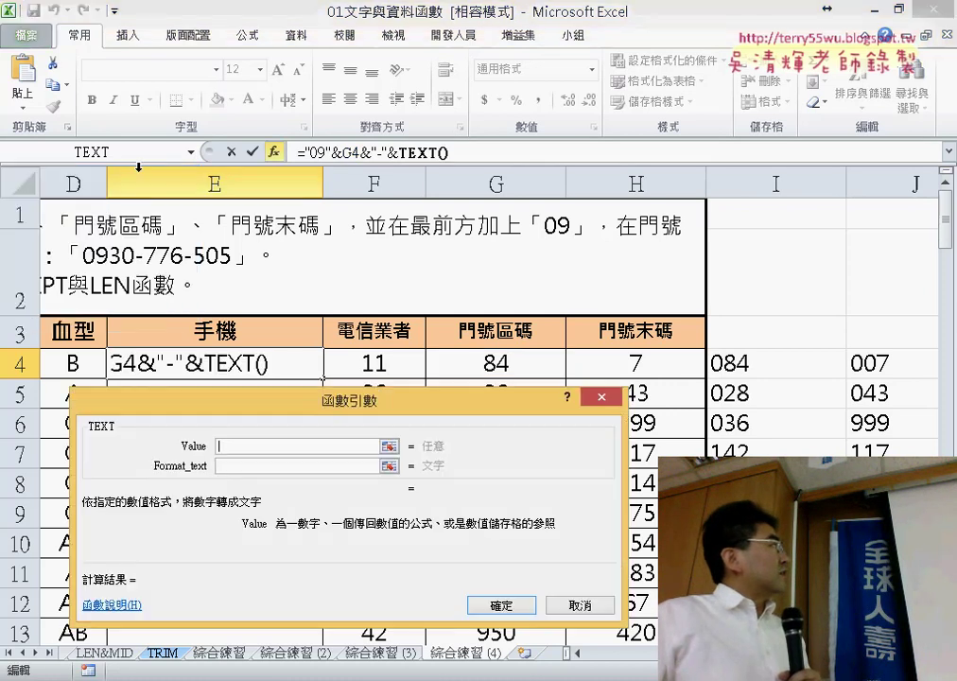
click(509, 365)
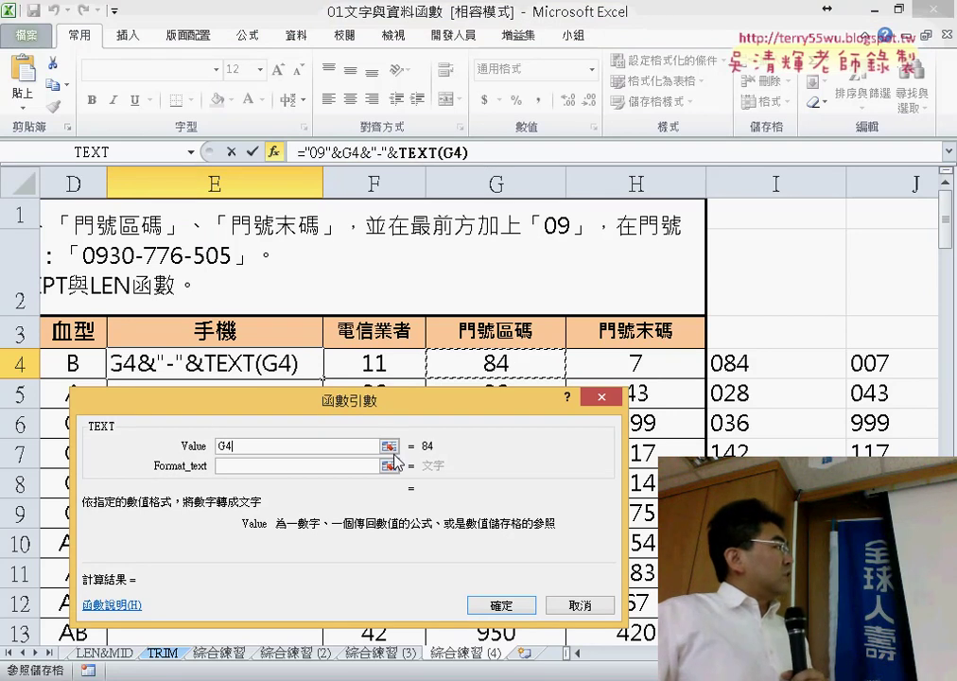
click(300, 465)
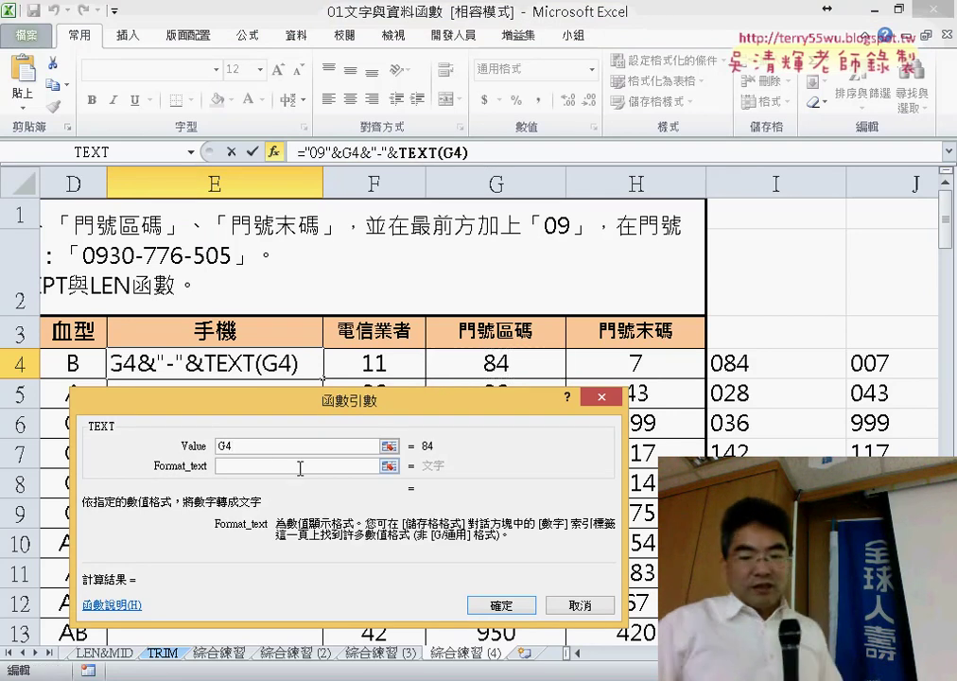
text("000)
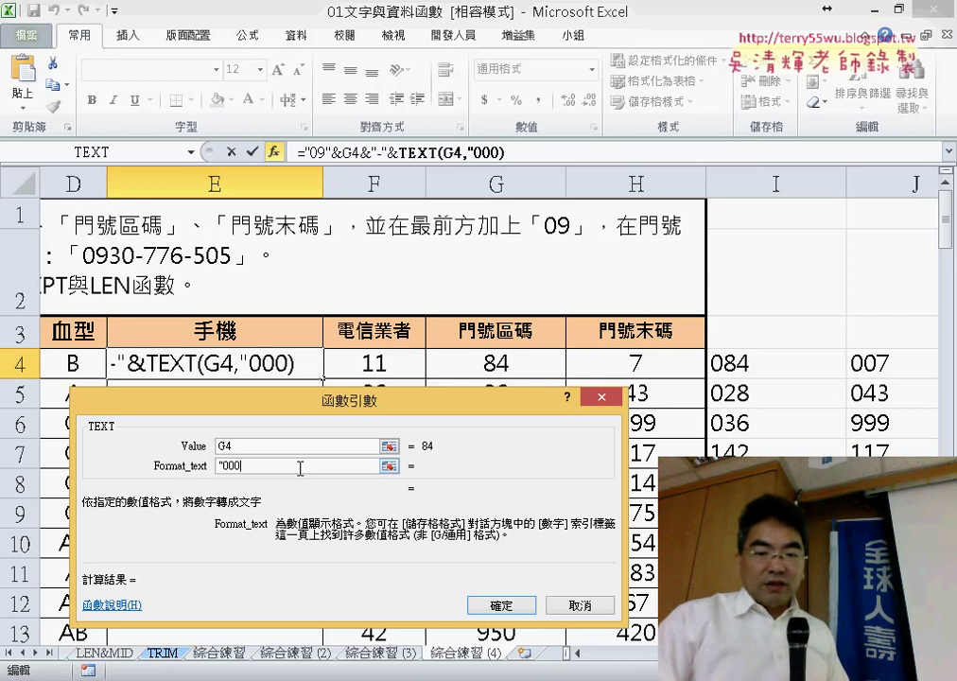
text(")
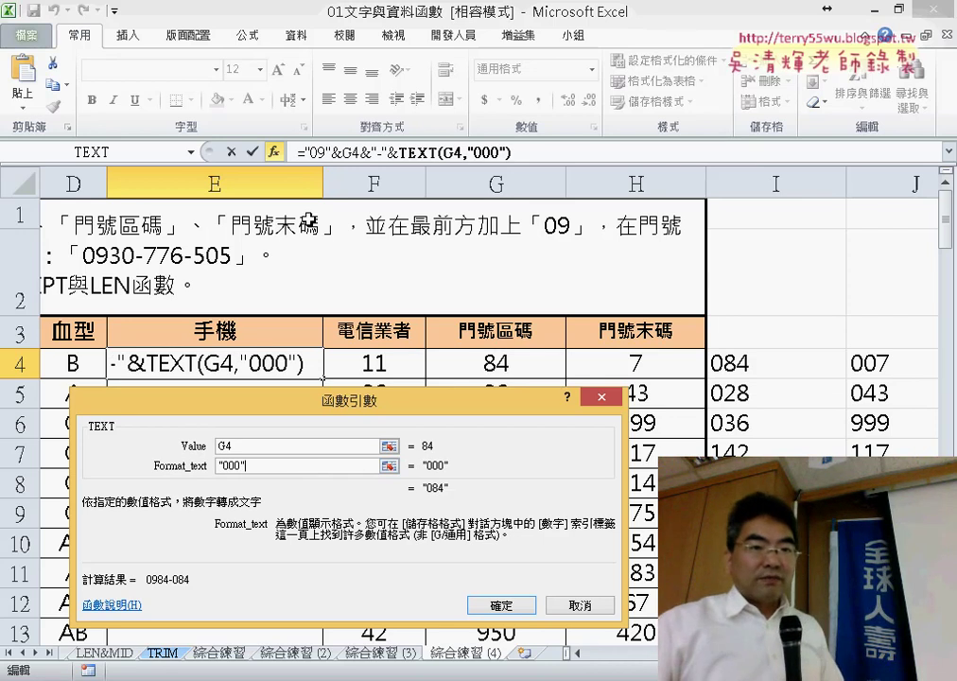
click(253, 152)
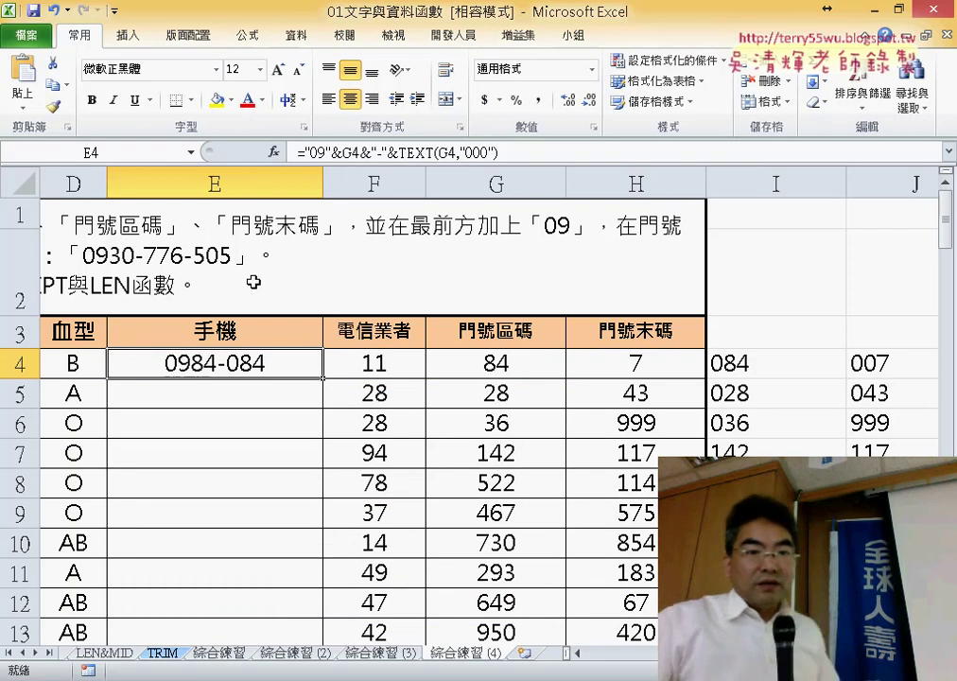
Step: Replace the first G4 reference in E4's formula with the carrier code F4
double_click(350, 152)
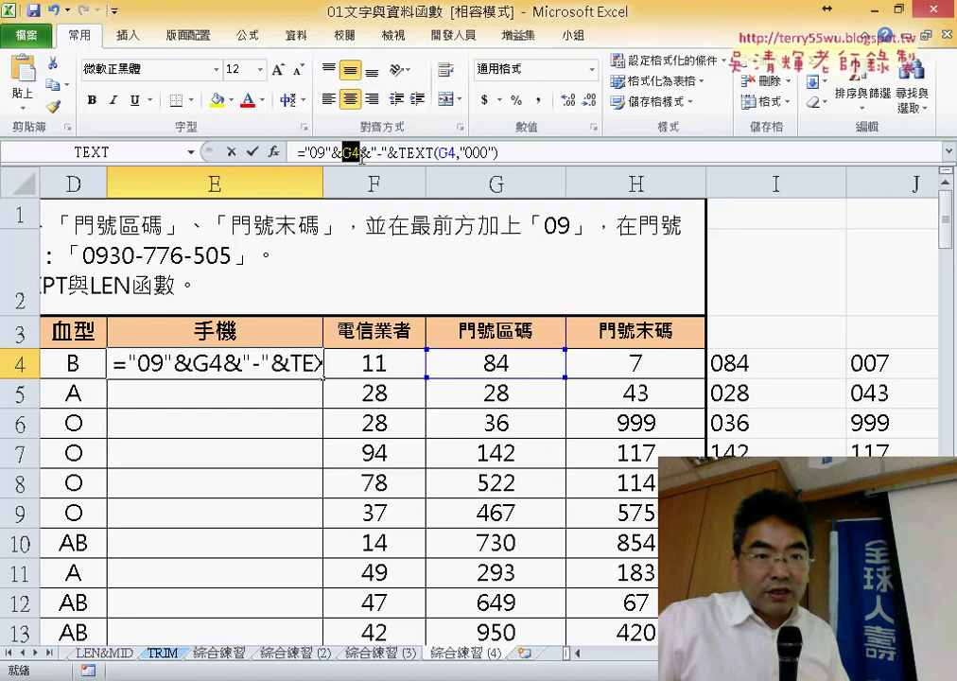
click(383, 359)
click(252, 152)
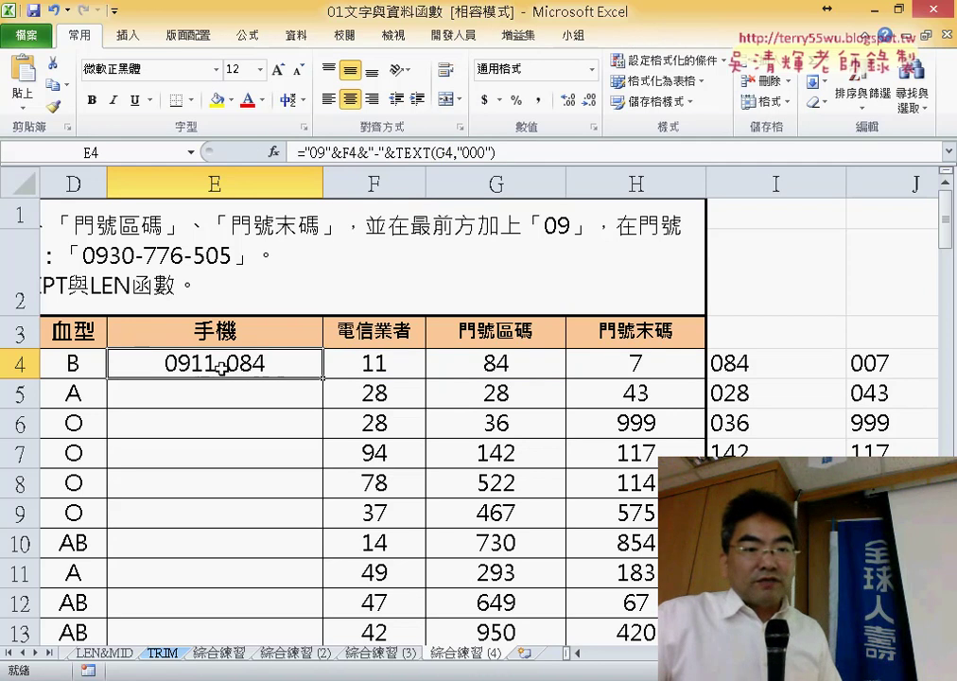
click(524, 154)
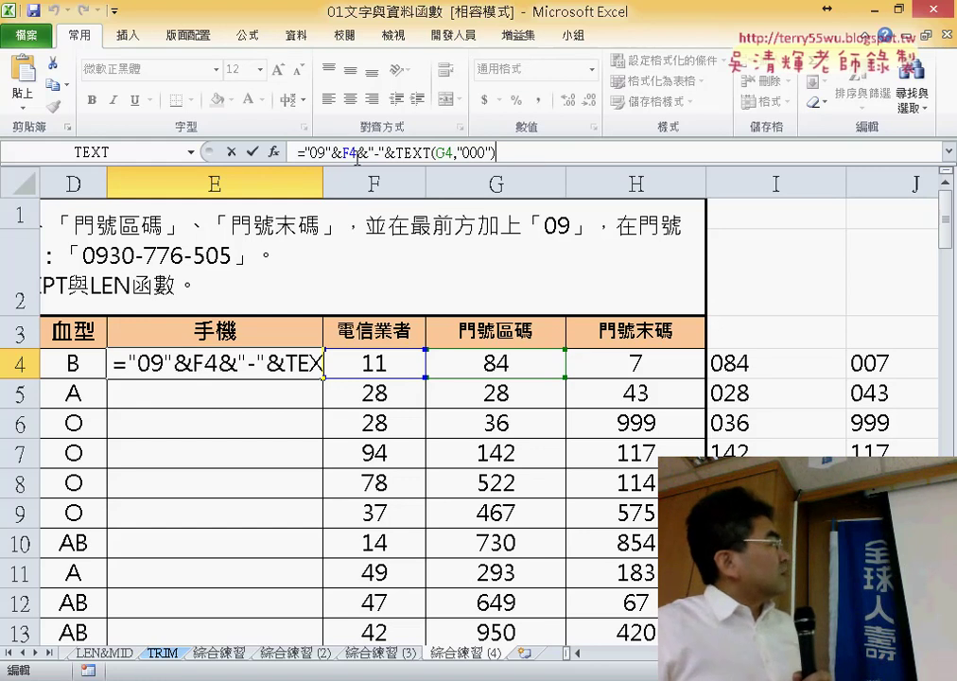
drag(358, 152, 538, 149)
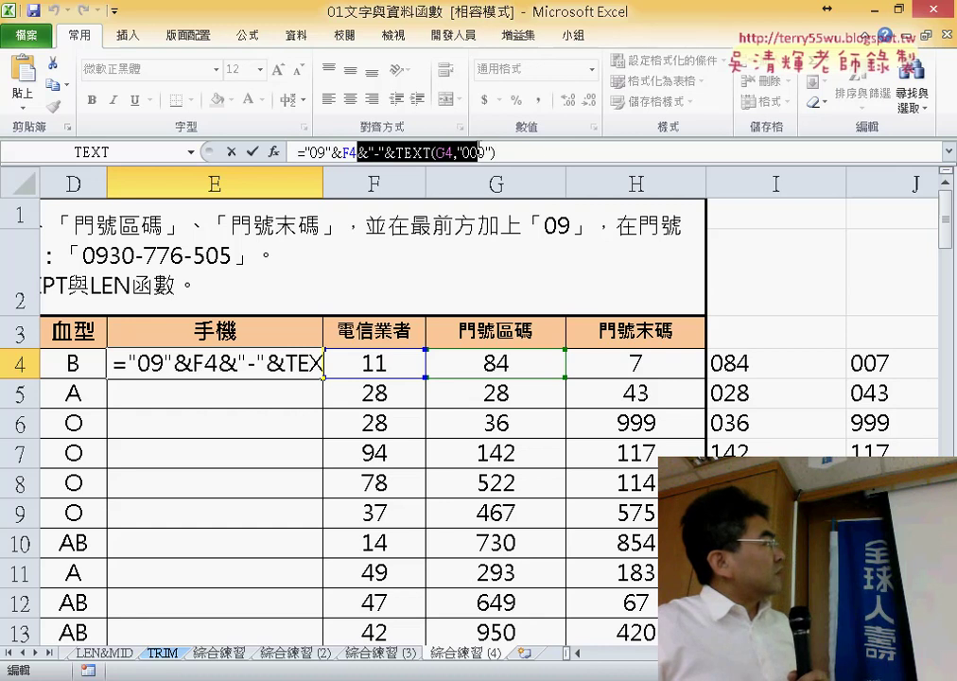
right_click(434, 155)
click(477, 185)
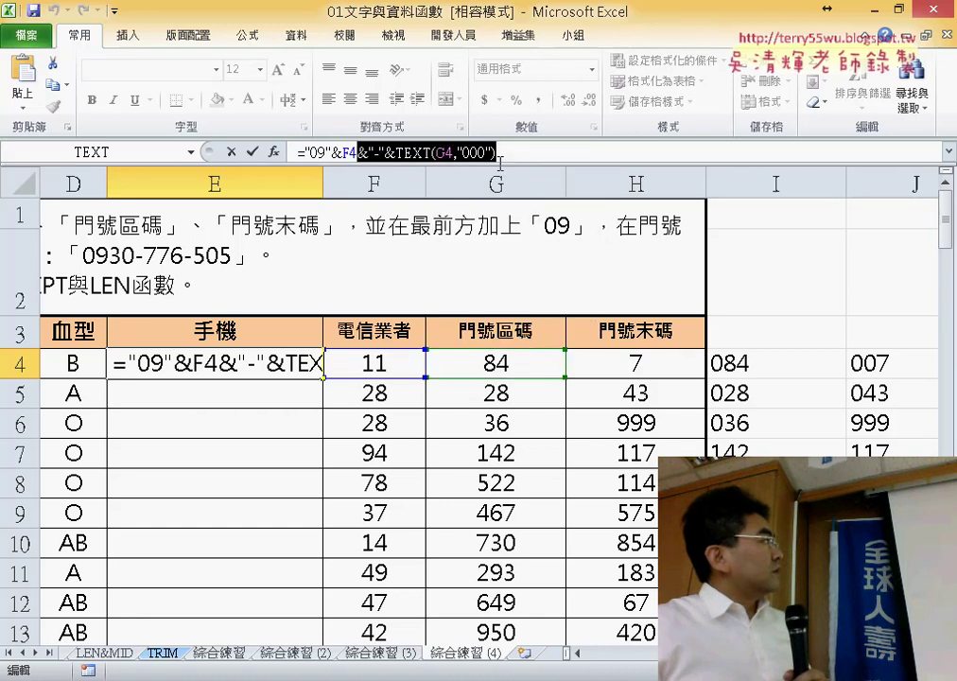
right_click(549, 152)
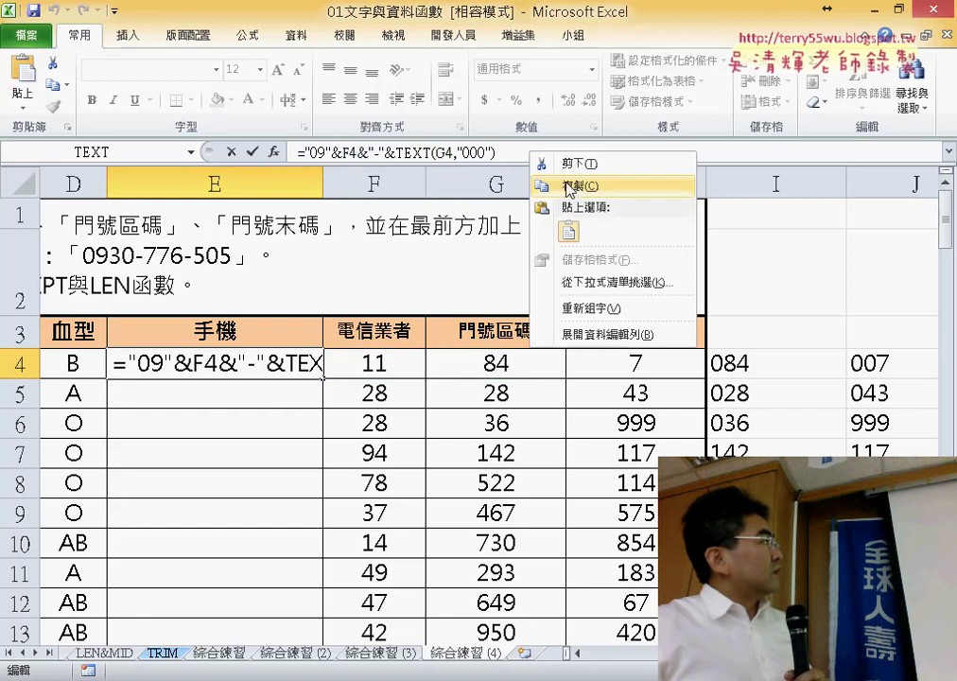
click(571, 230)
click(640, 152)
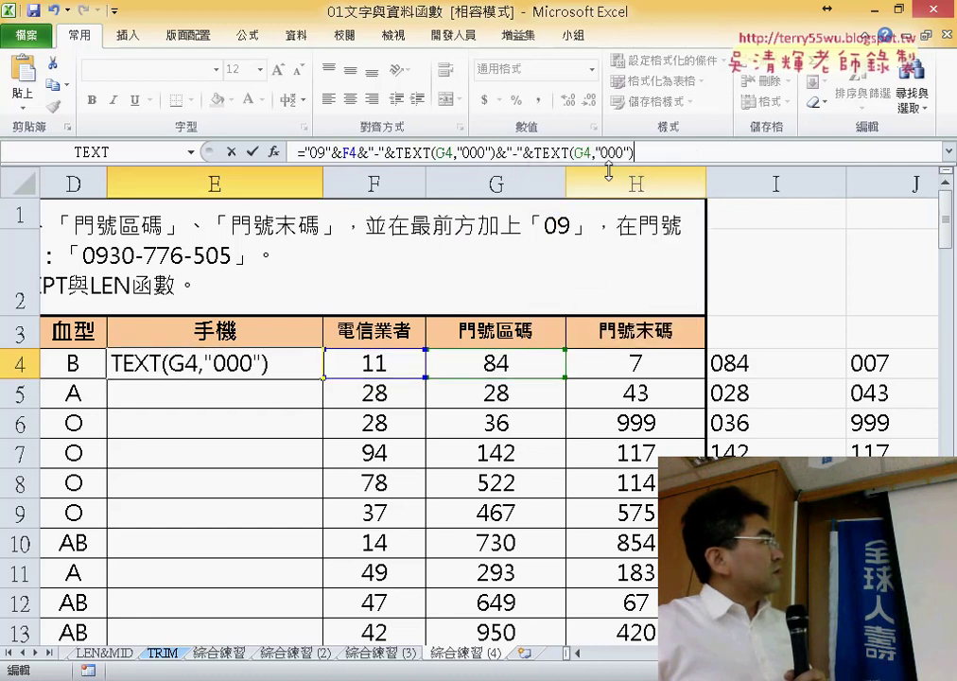
drag(578, 150, 579, 150)
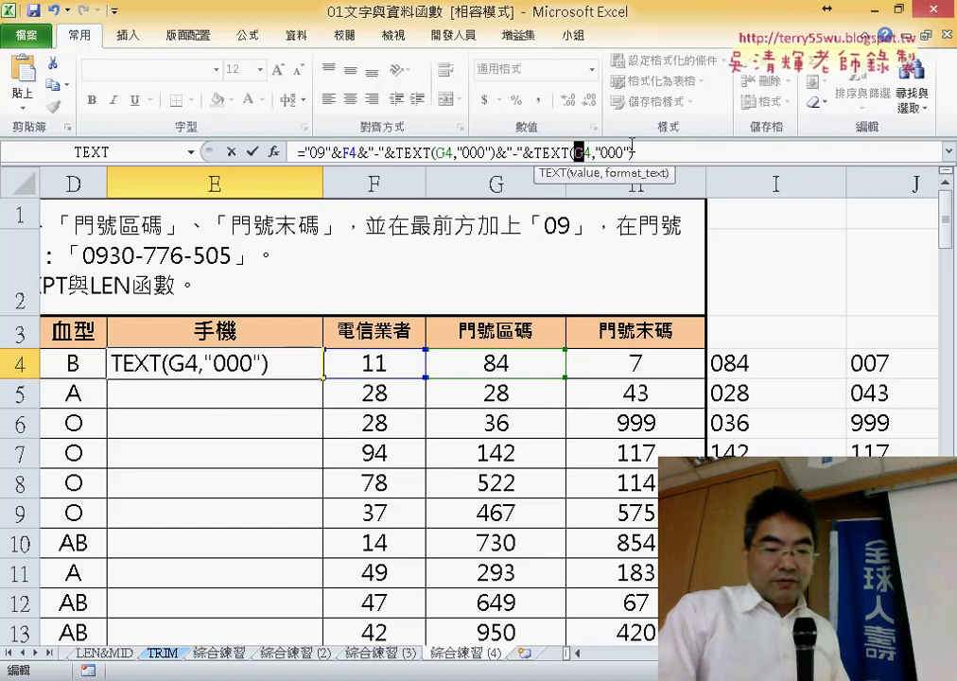
text(H)
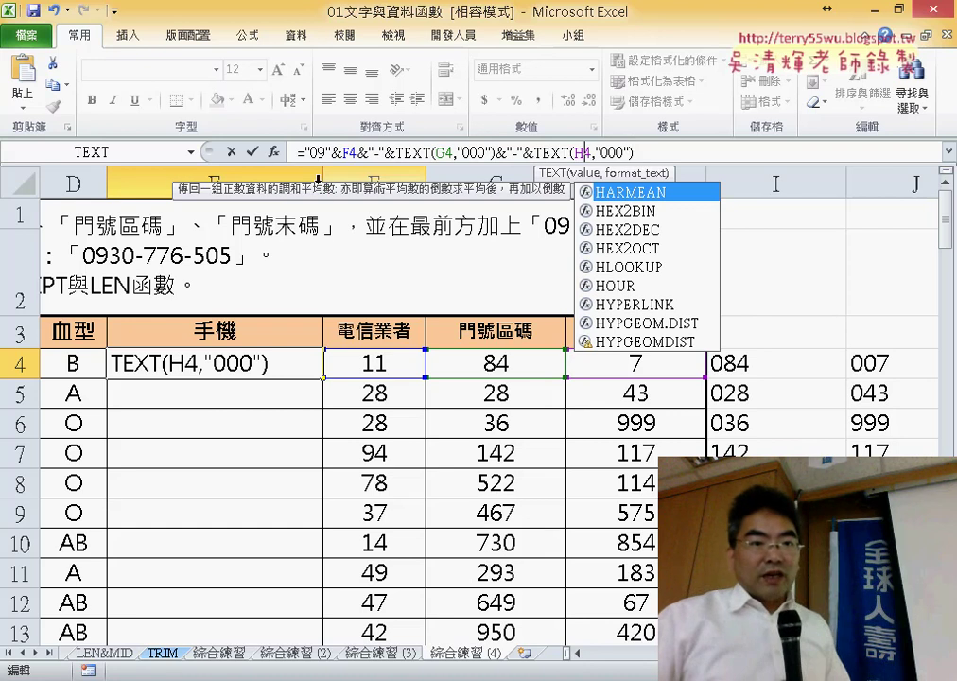
click(254, 152)
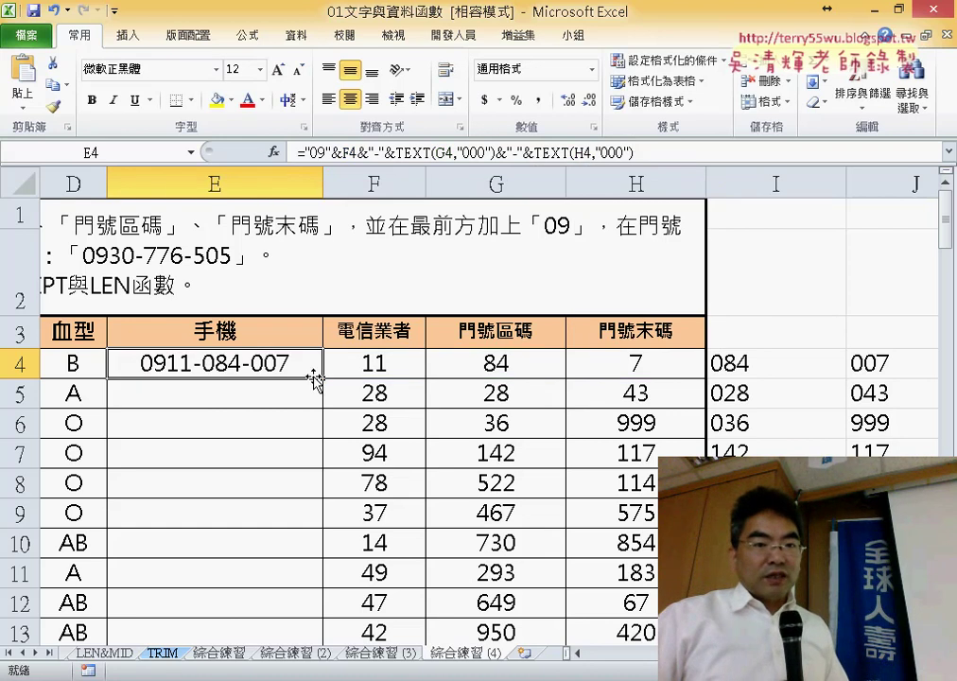
Step: Fill E4's formula down column E, then switch to PowerPoint slide 19 showing the same formula
double_click(324, 378)
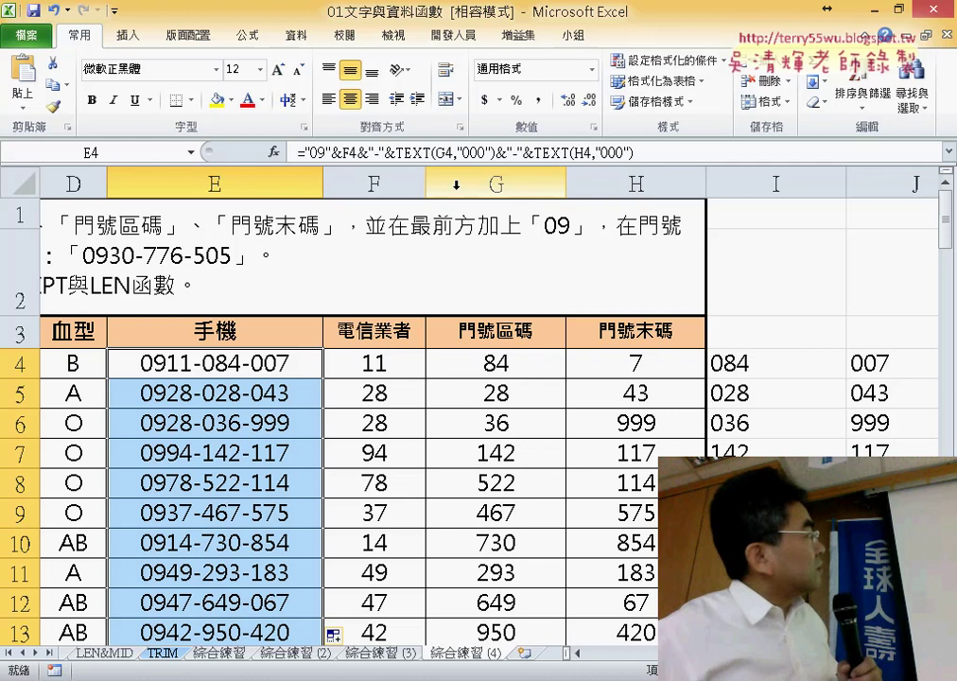
click(643, 153)
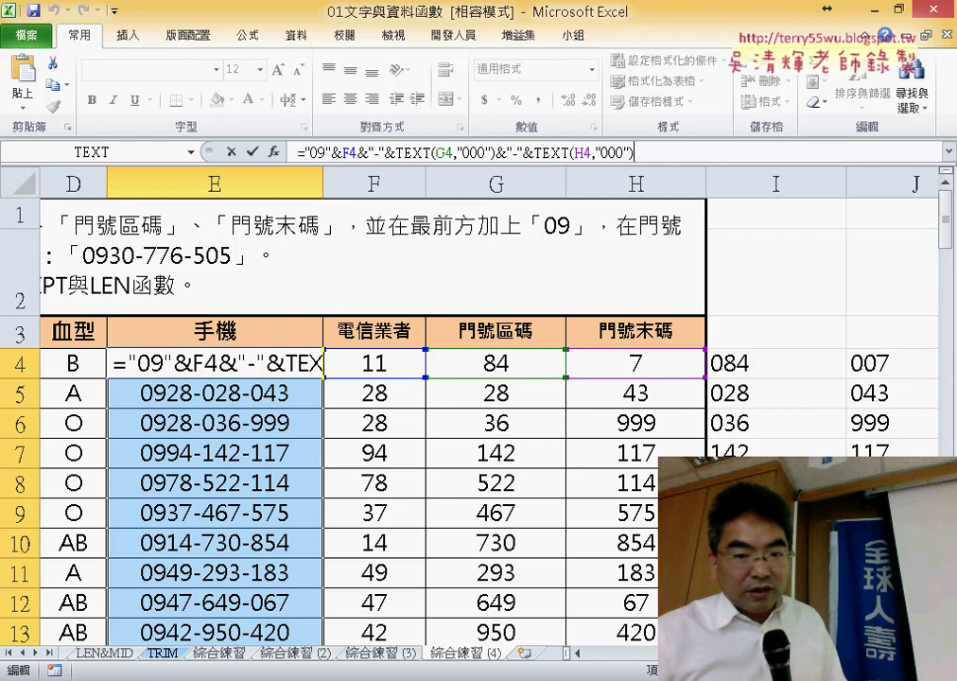
key(alt+Tab)
scroll(583, 542, down, 1)
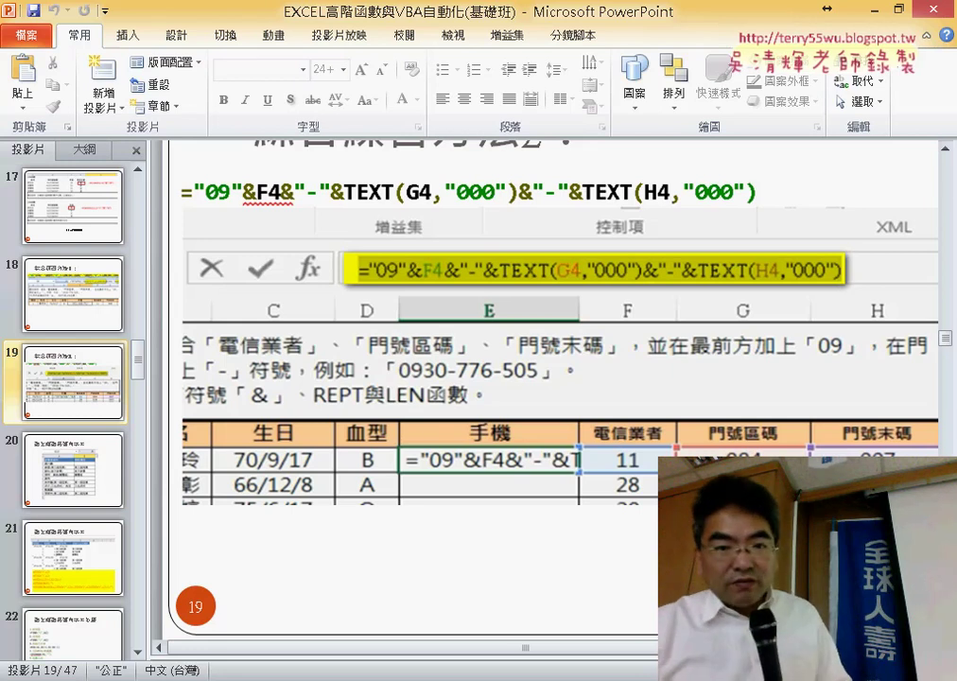
Step: Run slide 19, 綜合練習方法2, as a full-screen slide show with Shift+F5
key(shift+F5)
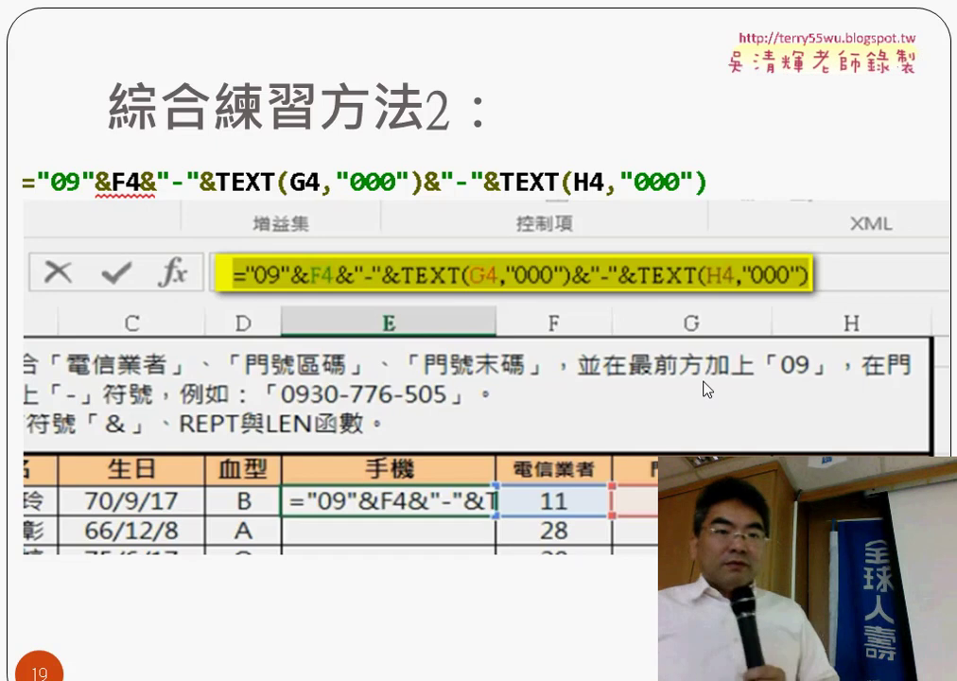